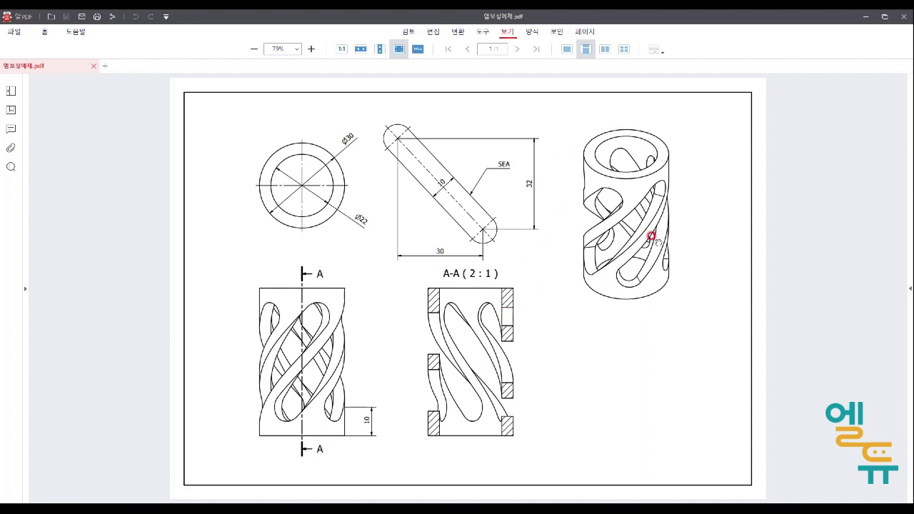
{"action": "mouse_move", "coordinate": [635, 293]}
{"action": "left_mouse_down"}
{"action": "mouse_move", "coordinate": [586, 286]}
{"action": "mouse_move", "coordinate": [664, 257]}
{"action": "mouse_move", "coordinate": [627, 292]}
{"action": "mouse_move", "coordinate": [579, 264]}
{"action": "mouse_move", "coordinate": [590, 243]}
{"action": "mouse_move", "coordinate": [587, 167]}
{"action": "mouse_move", "coordinate": [609, 183]}
{"action": "left_mouse_up"}
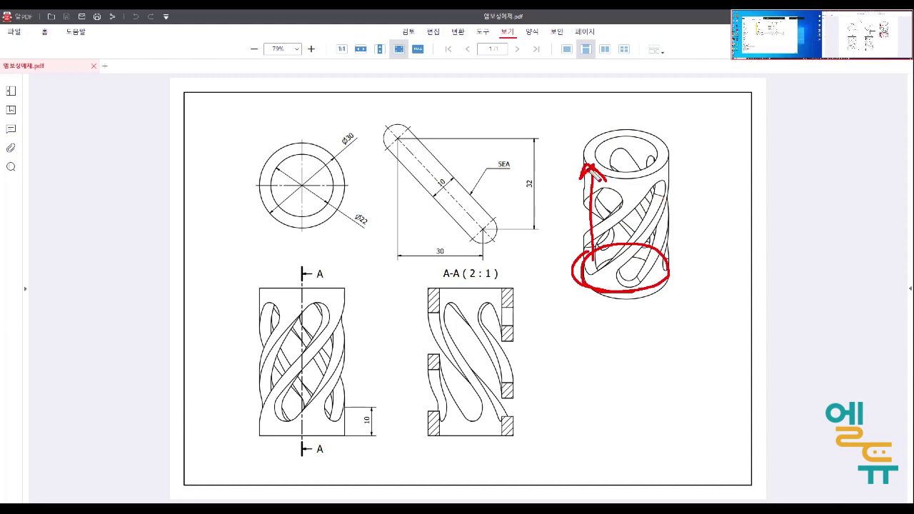
{"action": "mouse_move", "coordinate": [408, 127]}
{"action": "left_mouse_down"}
{"action": "mouse_move", "coordinate": [380, 133]}
{"action": "mouse_move", "coordinate": [417, 191]}
{"action": "mouse_move", "coordinate": [474, 242]}
{"action": "mouse_move", "coordinate": [495, 227]}
{"action": "mouse_move", "coordinate": [418, 132]}
{"action": "left_mouse_up"}
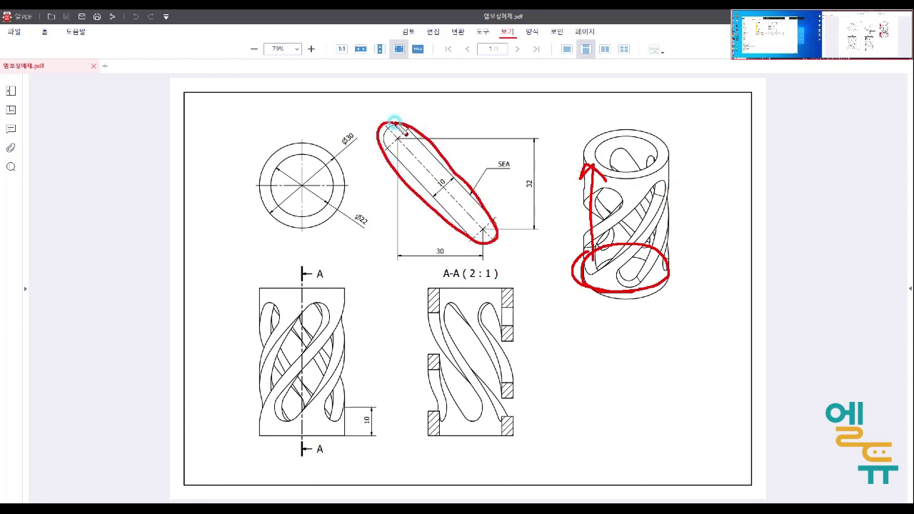
{"action": "key", "text": "Escape"}
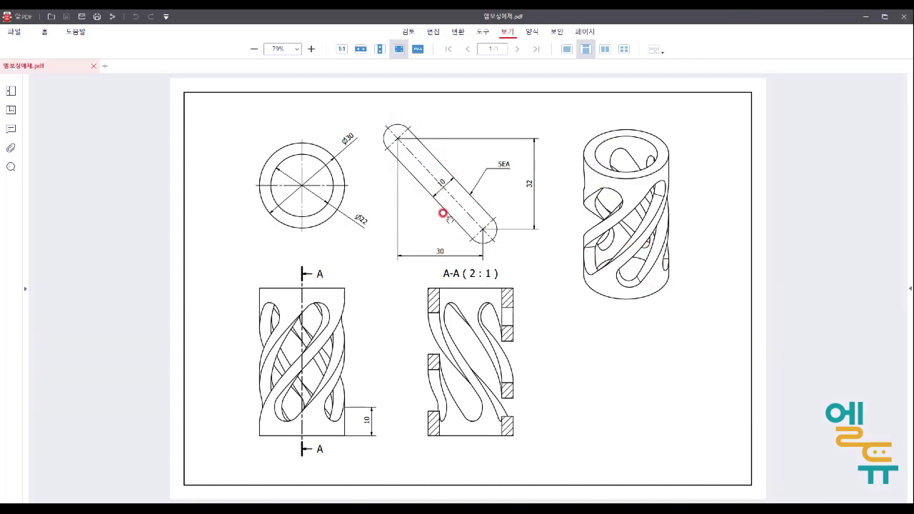
Move the PDF drawing out of the way and switch to the empty Fusion 360 design
{"action": "left_click", "coordinate": [518, 272]}
{"action": "left_click_drag", "start_coordinate": [541, 19], "coordinate": [0, 40]}
{"action": "left_click", "coordinate": [208, 184]}
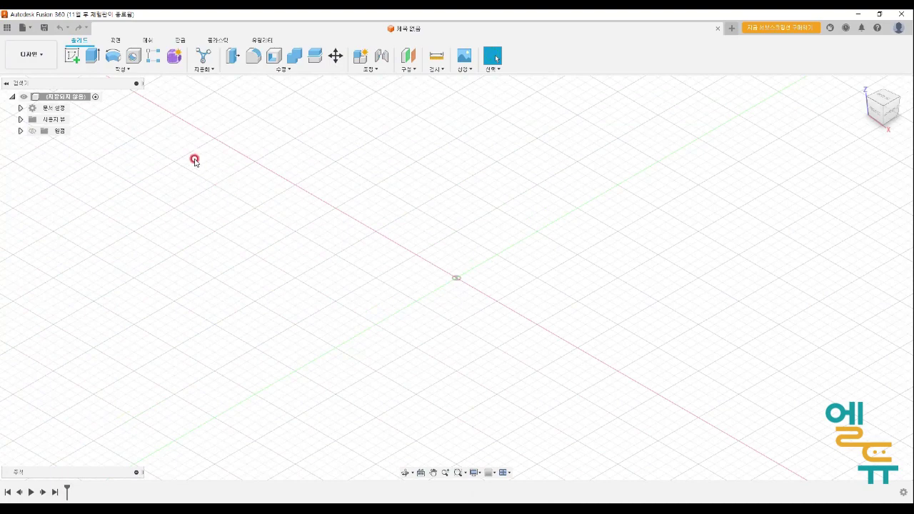
Start a sketch on the horizontal XY plane and draw a 22 mm diameter circle centred on the origin
{"action": "left_click", "coordinate": [73, 56]}
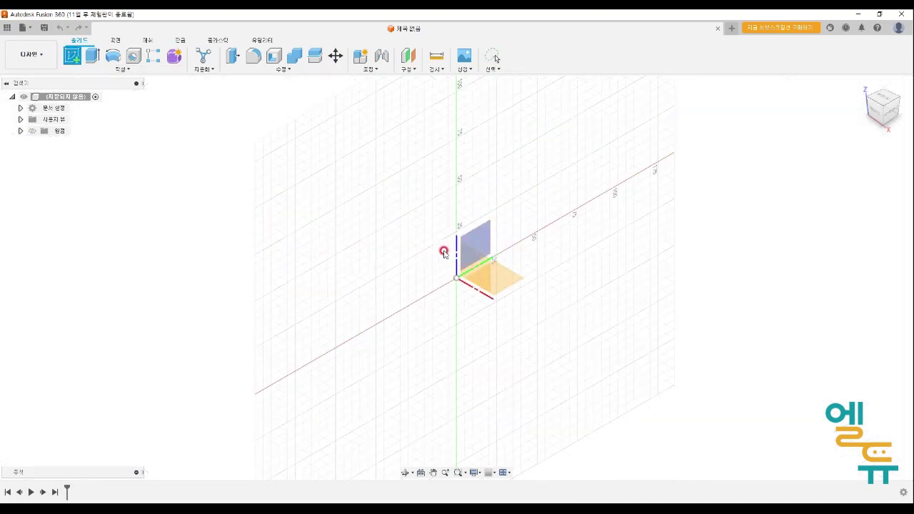
{"action": "left_click", "coordinate": [513, 282]}
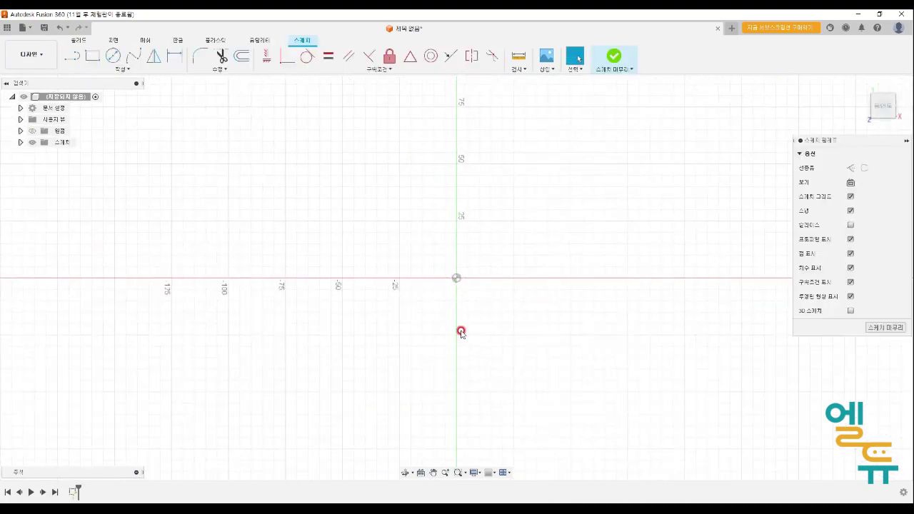
{"action": "left_click", "coordinate": [113, 55]}
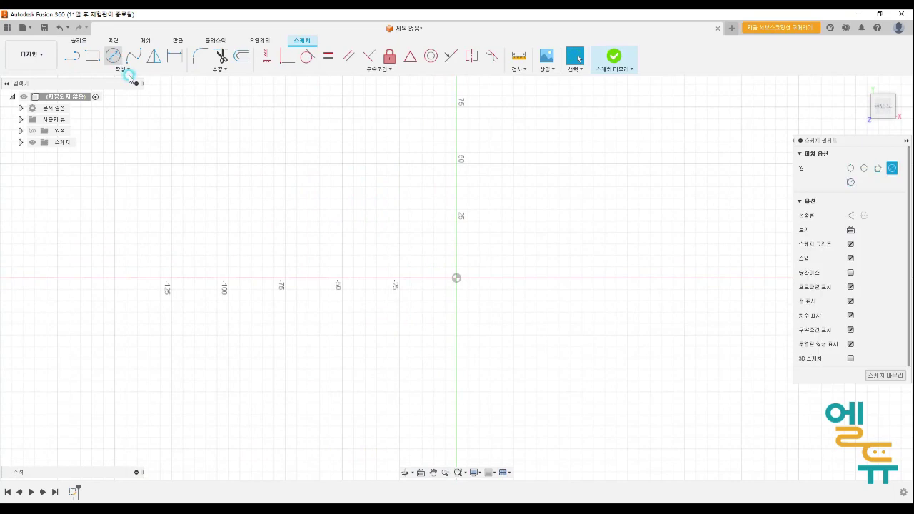
{"action": "left_click", "coordinate": [457, 278]}
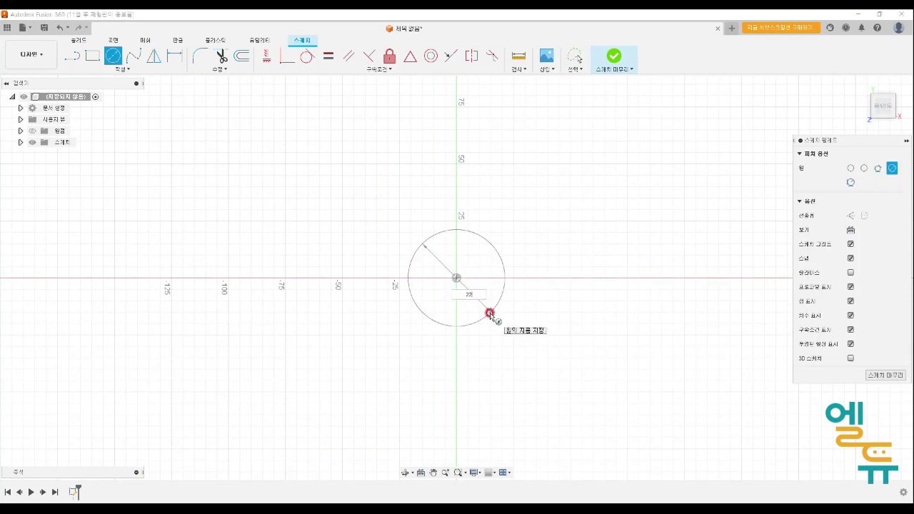
{"action": "type", "text": "22"}
{"action": "key", "text": "Return"}
{"action": "key", "text": "Escape"}
Draw a concentric 30 mm diameter circle from the origin around the first circle and finish the sketch
{"action": "scroll", "coordinate": [491, 315], "scroll_direction": "up", "scroll_amount": 2}
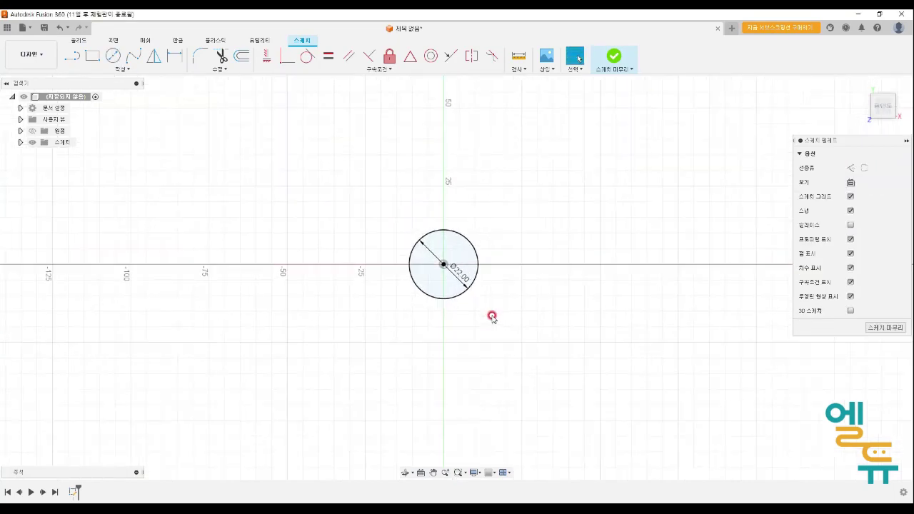
{"action": "left_click", "coordinate": [113, 55]}
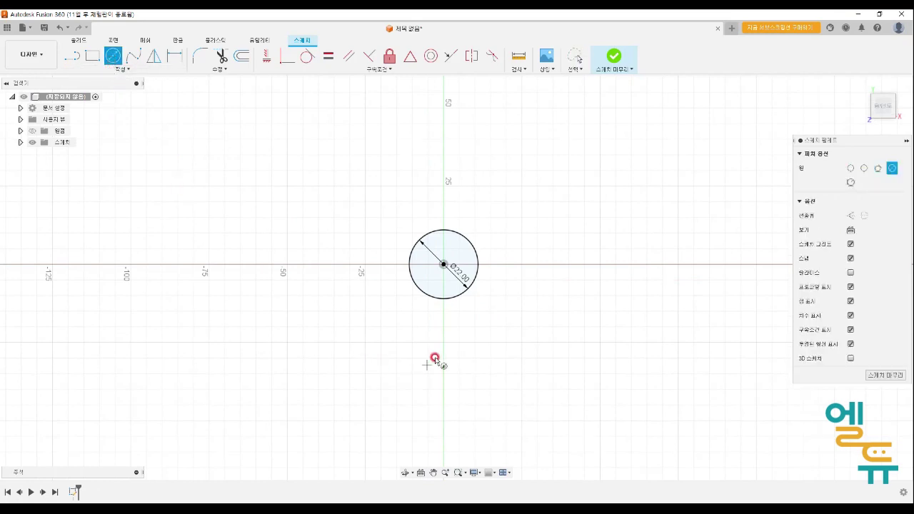
{"action": "left_click", "coordinate": [443, 264]}
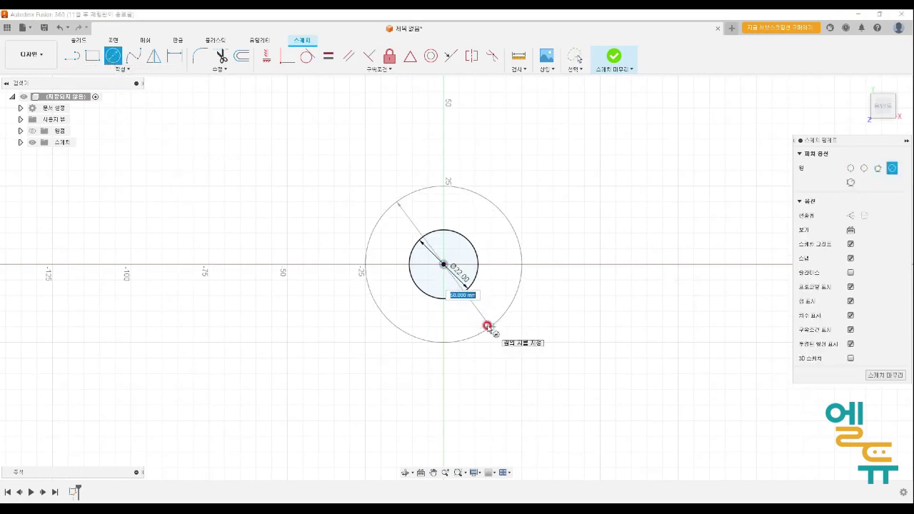
{"action": "type", "text": "30"}
{"action": "key", "text": "Return"}
{"action": "key", "text": "Escape"}
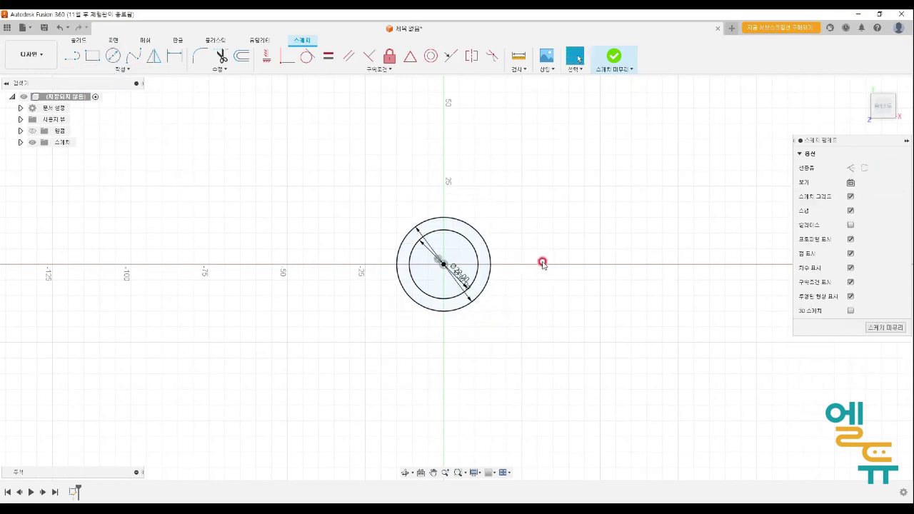
{"action": "left_click", "coordinate": [613, 62]}
Extrude the ring between the two circles 52 mm upward as a new body
{"action": "left_click", "coordinate": [859, 87]}
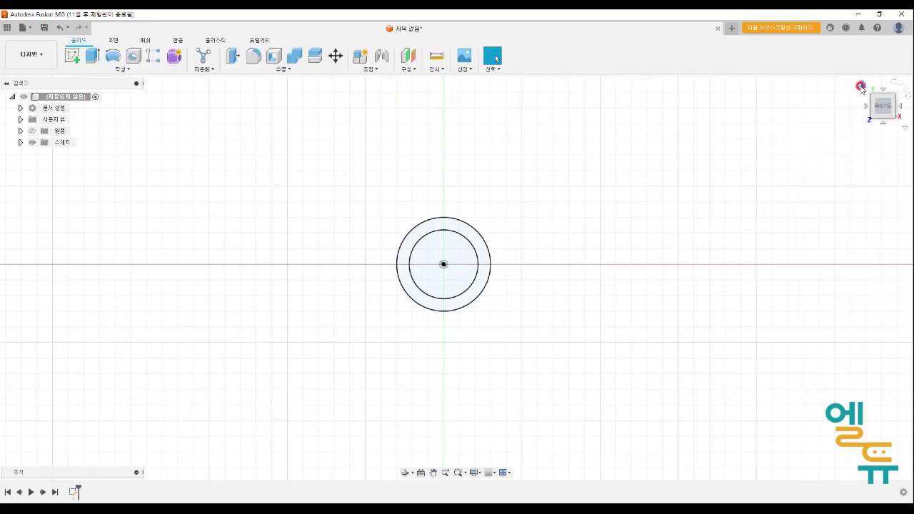
{"action": "scroll", "coordinate": [783, 267], "scroll_direction": "up", "scroll_amount": 1}
{"action": "middle_click_drag", "start_coordinate": [783, 267], "coordinate": [761, 327]}
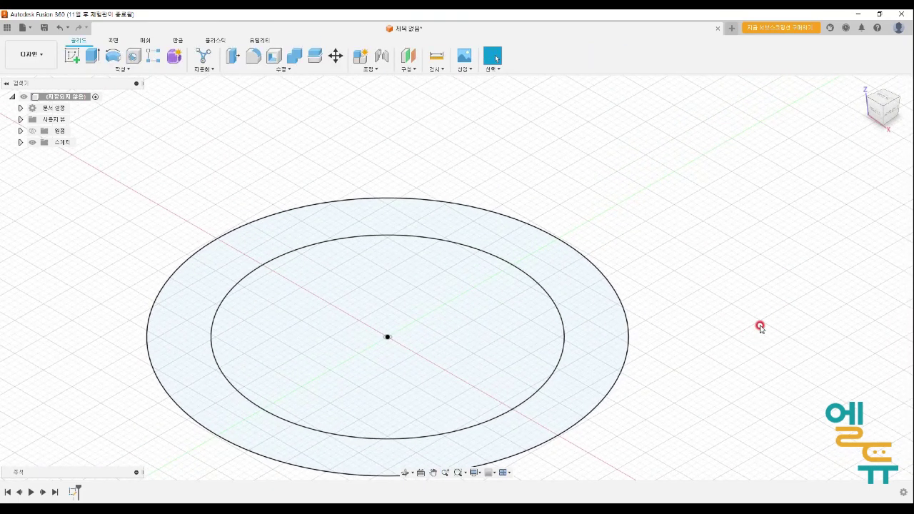
{"action": "left_click", "coordinate": [92, 56]}
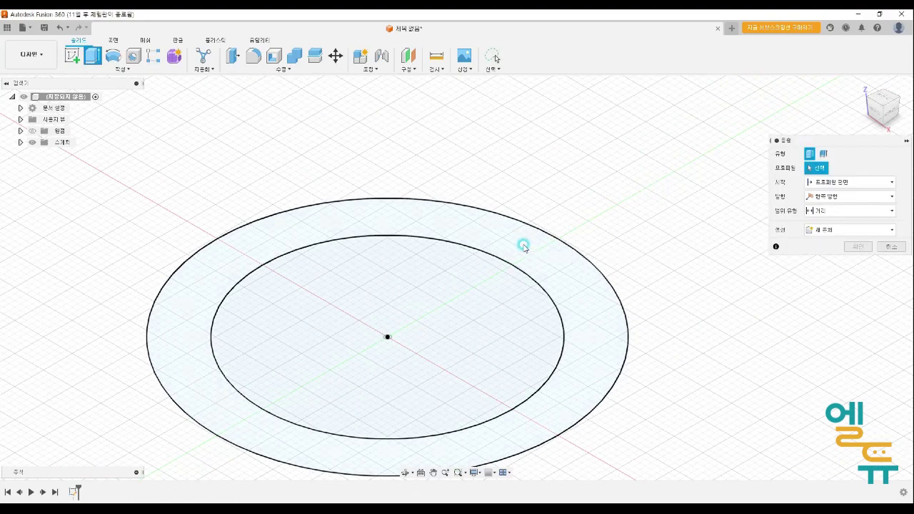
{"action": "left_click", "coordinate": [526, 243]}
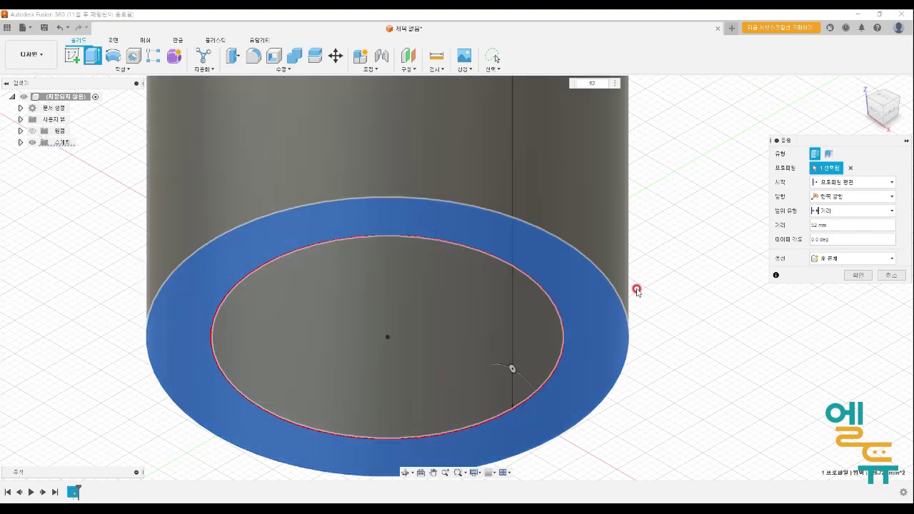
{"action": "key", "text": "Return"}
{"action": "scroll", "coordinate": [685, 297], "scroll_direction": "down", "scroll_amount": 3}
{"action": "scroll", "coordinate": [697, 299], "scroll_direction": "down", "scroll_amount": 5}
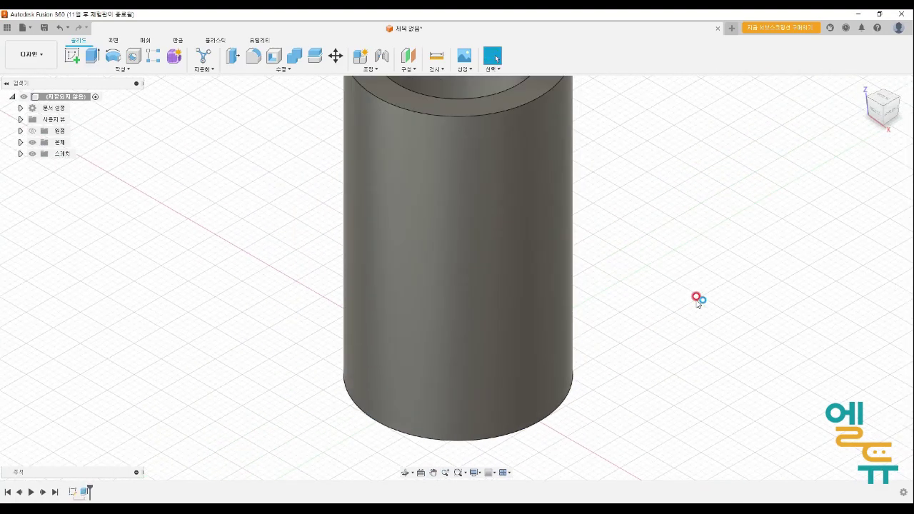
{"action": "middle_click_drag", "start_coordinate": [697, 300], "coordinate": [644, 283]}
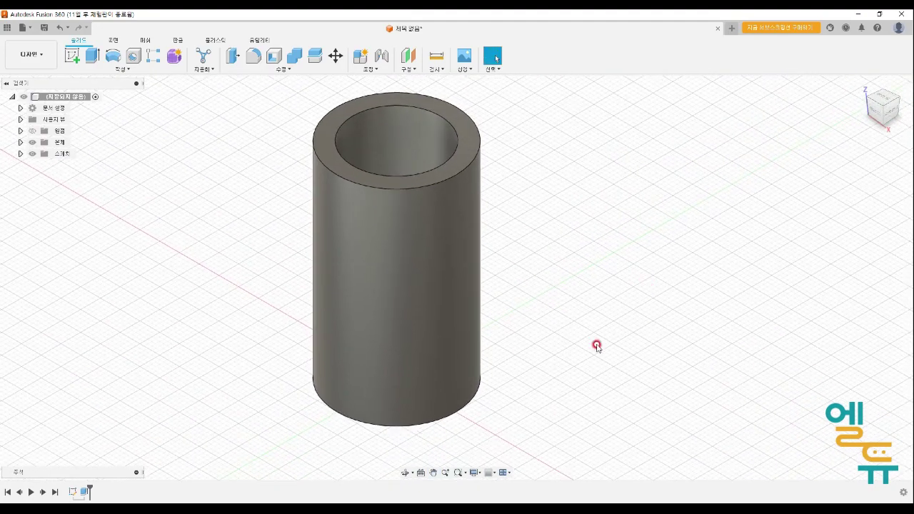
{"action": "mouse_move", "coordinate": [360, 366]}
{"action": "left_mouse_down"}
{"action": "mouse_move", "coordinate": [260, 273]}
{"action": "mouse_move", "coordinate": [257, 207]}
{"action": "mouse_move", "coordinate": [363, 361]}
{"action": "mouse_move", "coordinate": [345, 362]}
{"action": "left_mouse_up"}
{"action": "mouse_move", "coordinate": [312, 159]}
{"action": "left_mouse_down"}
{"action": "mouse_move", "coordinate": [311, 209]}
{"action": "mouse_move", "coordinate": [382, 241]}
{"action": "mouse_move", "coordinate": [417, 235]}
{"action": "left_mouse_up"}
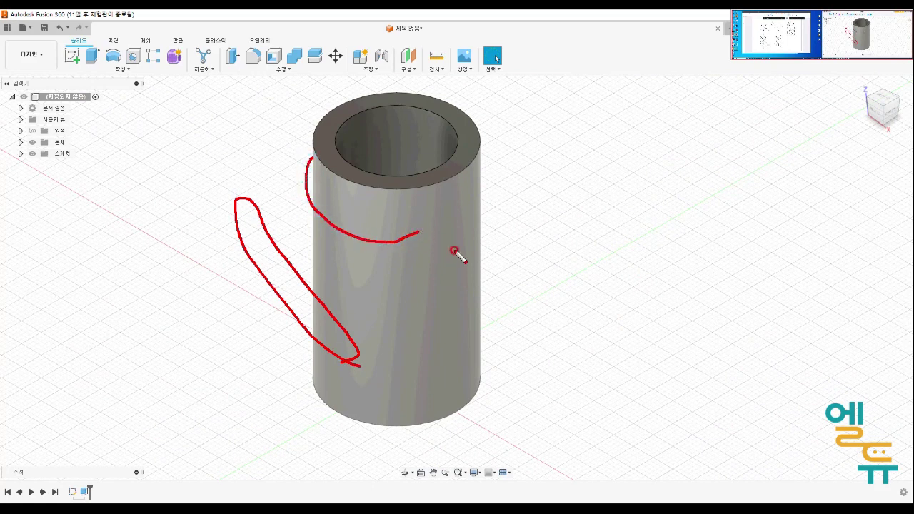
{"action": "left_click", "coordinate": [550, 266]}
{"action": "key", "text": "Escape"}
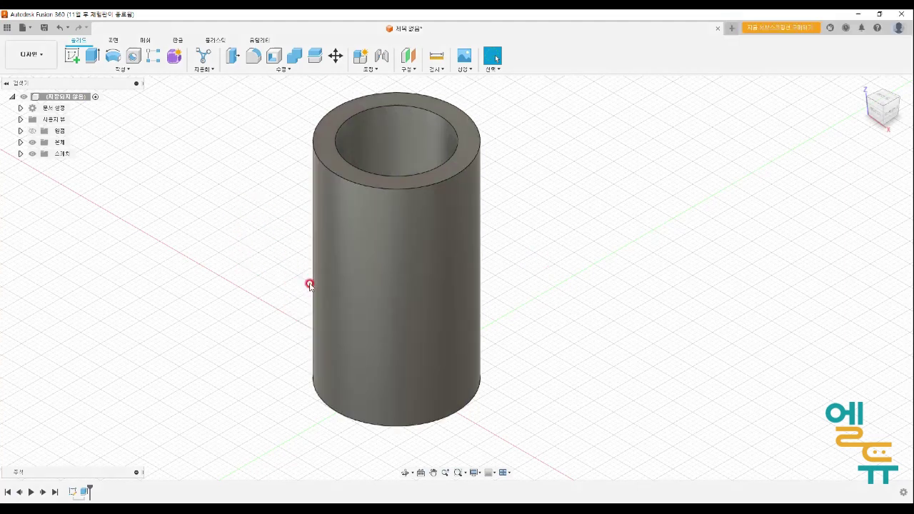
{"action": "left_click", "coordinate": [341, 217]}
{"action": "left_click", "coordinate": [623, 367]}
{"action": "left_click", "coordinate": [380, 282]}
{"action": "right_click", "coordinate": [380, 282]}
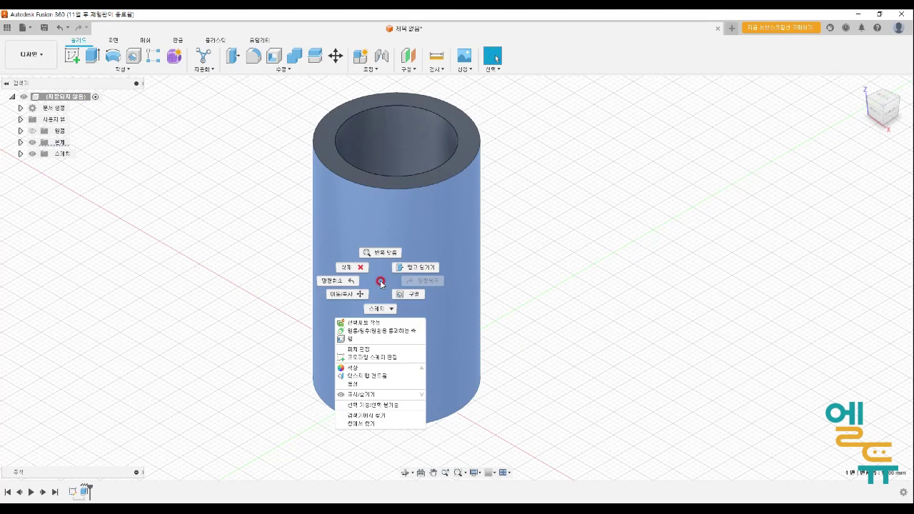
{"action": "left_click", "coordinate": [565, 309]}
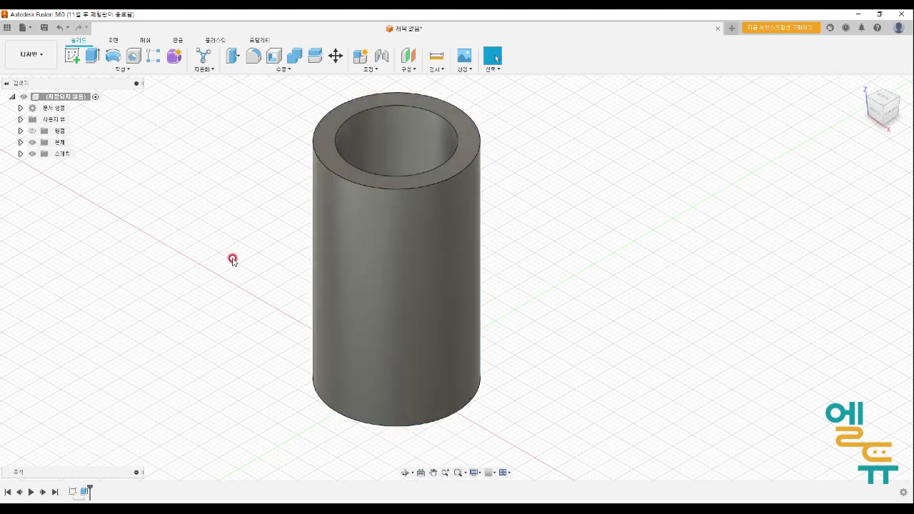
{"action": "key", "text": "ctrl+2"}
{"action": "mouse_move", "coordinate": [219, 227]}
{"action": "left_mouse_down"}
{"action": "mouse_move", "coordinate": [218, 401]}
{"action": "mouse_move", "coordinate": [326, 460]}
{"action": "mouse_move", "coordinate": [369, 410]}
{"action": "mouse_move", "coordinate": [359, 318]}
{"action": "mouse_move", "coordinate": [226, 228]}
{"action": "left_mouse_up"}
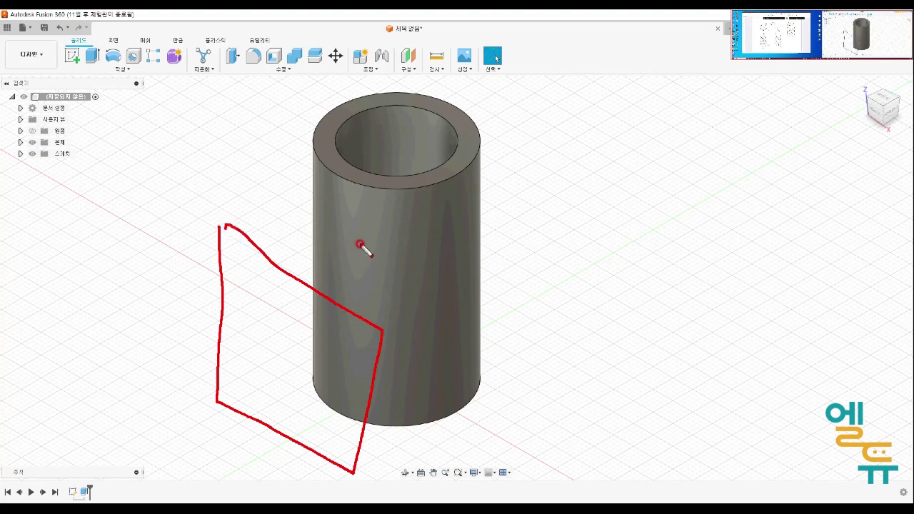
{"action": "mouse_move", "coordinate": [420, 361]}
{"action": "left_mouse_down"}
{"action": "mouse_move", "coordinate": [378, 343]}
{"action": "mouse_move", "coordinate": [432, 310]}
{"action": "mouse_move", "coordinate": [433, 361]}
{"action": "left_mouse_up"}
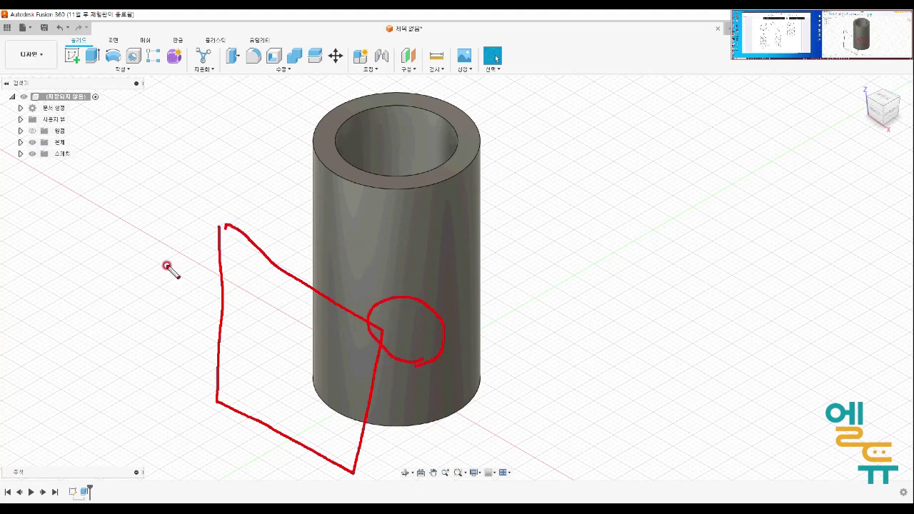
{"action": "key", "text": "Escape"}
Expand the origin geometry and highlight the XZ plane to check its position relative to the tube
{"action": "left_click", "coordinate": [21, 131]}
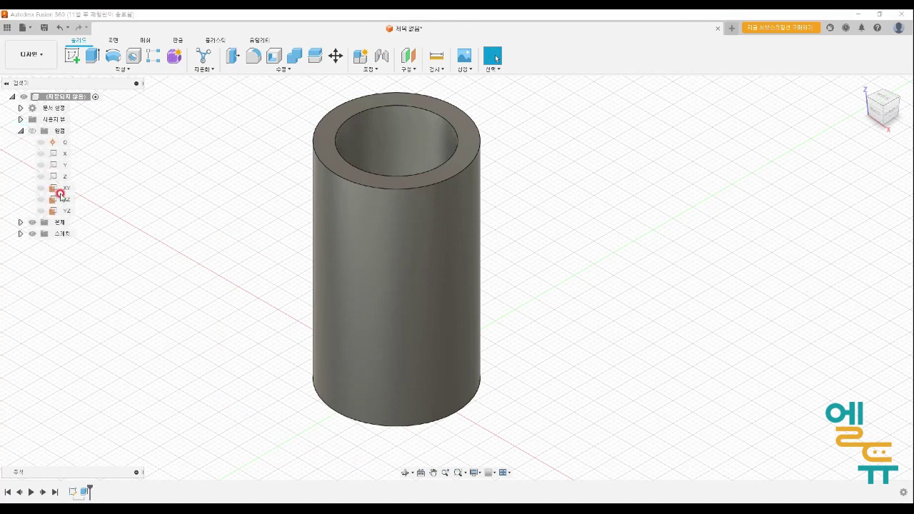
{"action": "left_click", "coordinate": [67, 199]}
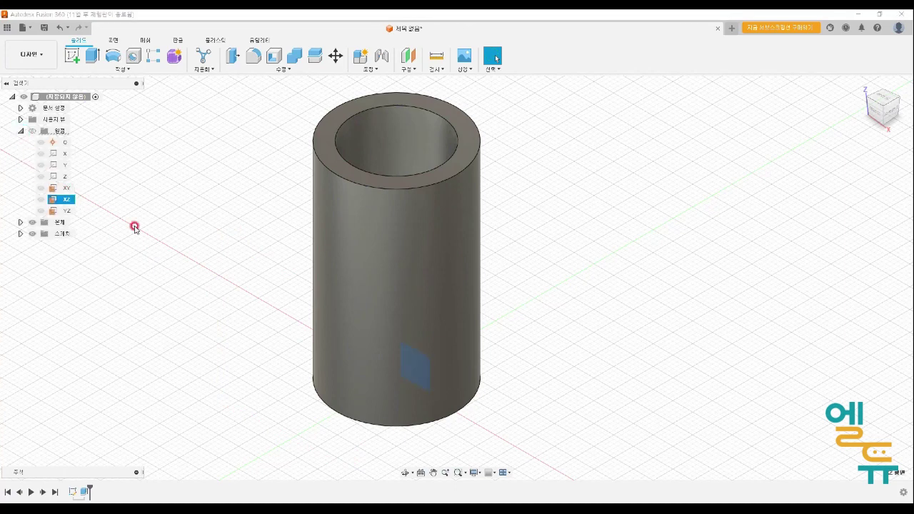
{"action": "left_click", "coordinate": [229, 289]}
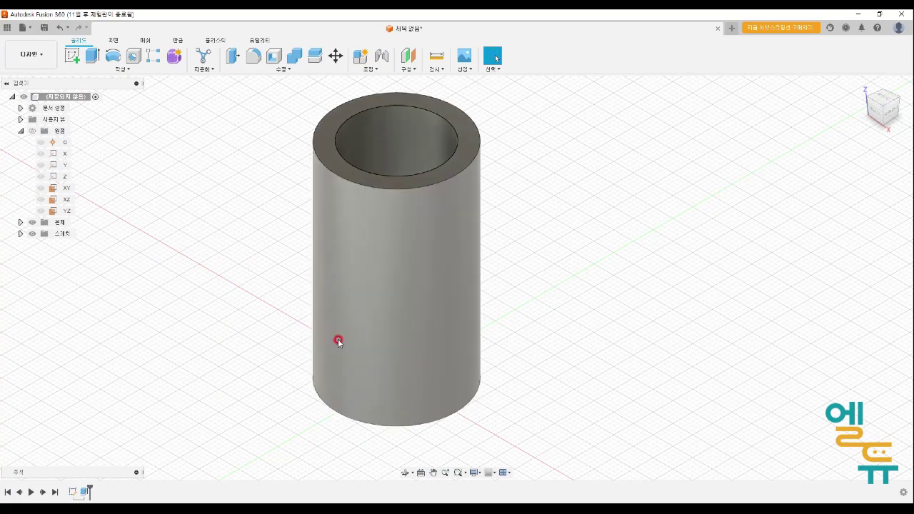
{"action": "middle_click_drag", "start_coordinate": [249, 386], "coordinate": [290, 363]}
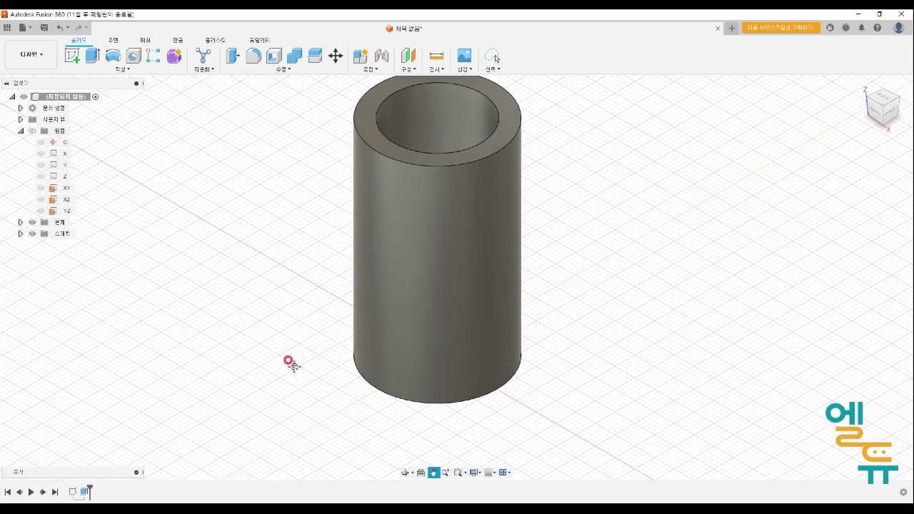
{"action": "mouse_move", "coordinate": [251, 265]}
{"action": "left_mouse_down"}
{"action": "mouse_move", "coordinate": [247, 377]}
{"action": "mouse_move", "coordinate": [326, 432]}
{"action": "mouse_move", "coordinate": [368, 437]}
{"action": "mouse_move", "coordinate": [402, 310]}
{"action": "mouse_move", "coordinate": [257, 235]}
{"action": "mouse_move", "coordinate": [250, 266]}
{"action": "left_mouse_up"}
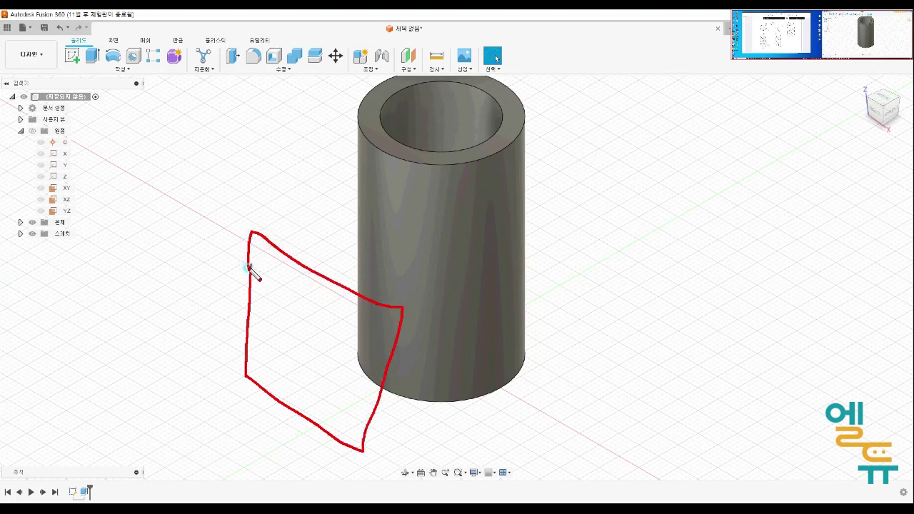
{"action": "key", "text": "Escape"}
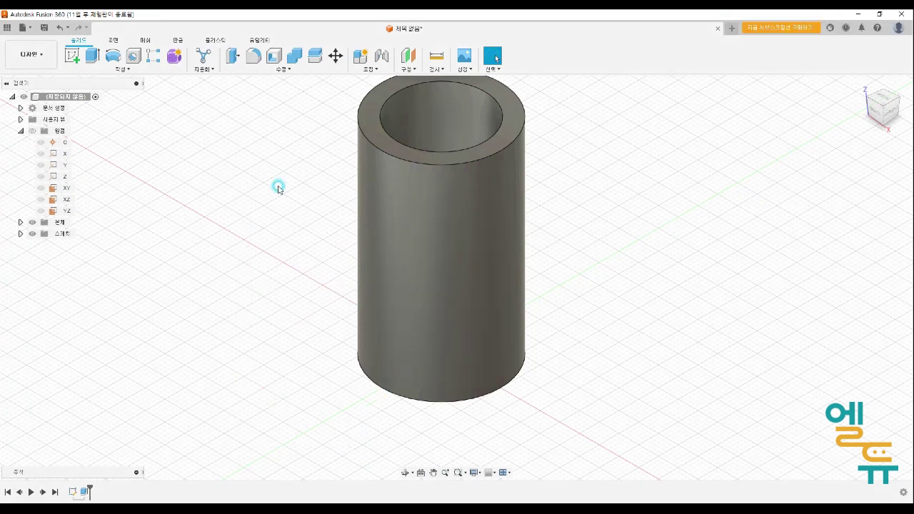
Set up an offset construction plane from the XZ plane at about -27 mm, in front of the tube
{"action": "left_click", "coordinate": [407, 69]}
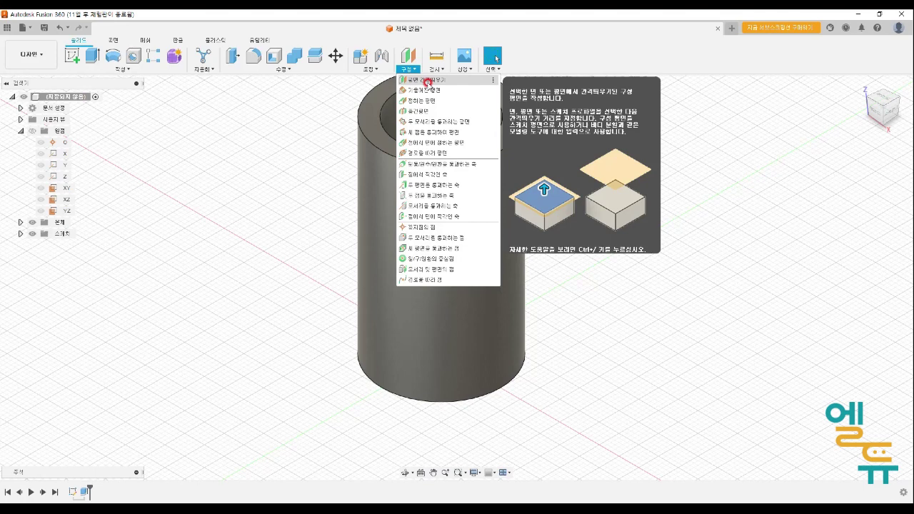
{"action": "left_click", "coordinate": [428, 80]}
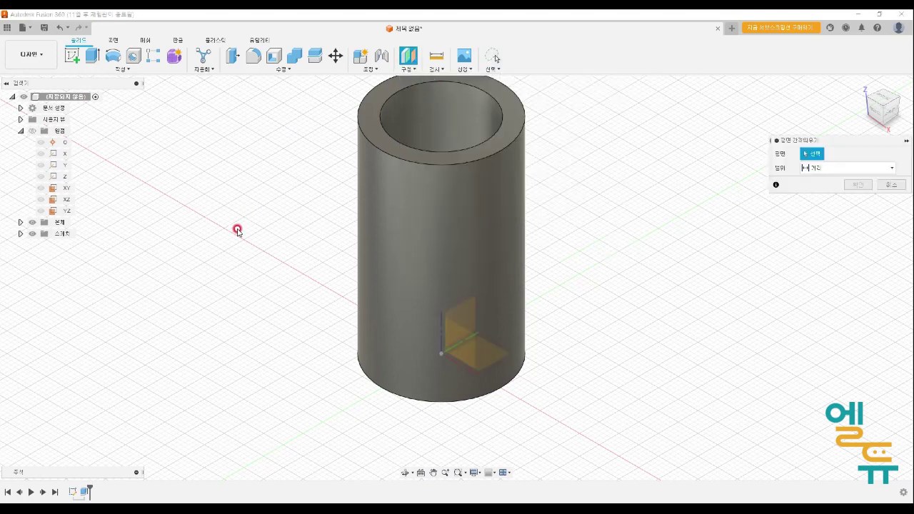
{"action": "left_click", "coordinate": [465, 327]}
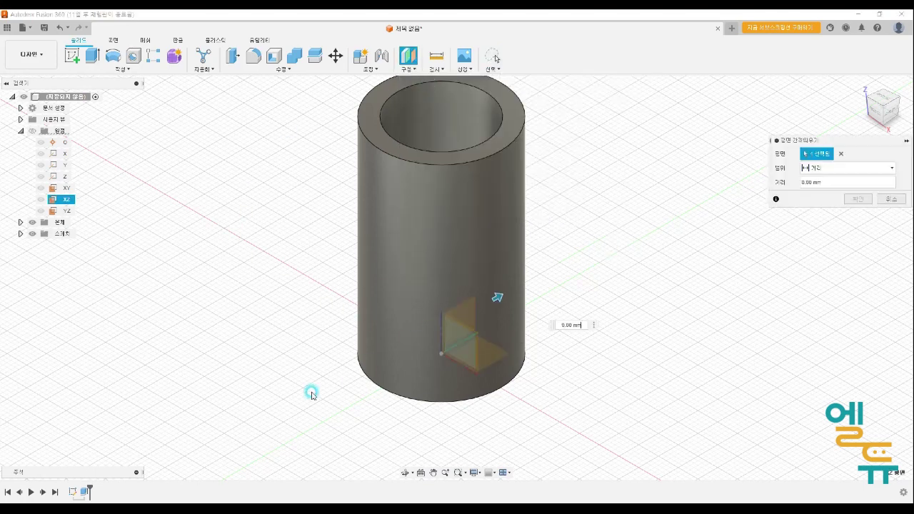
{"action": "left_click_drag", "start_coordinate": [499, 292], "coordinate": [379, 332]}
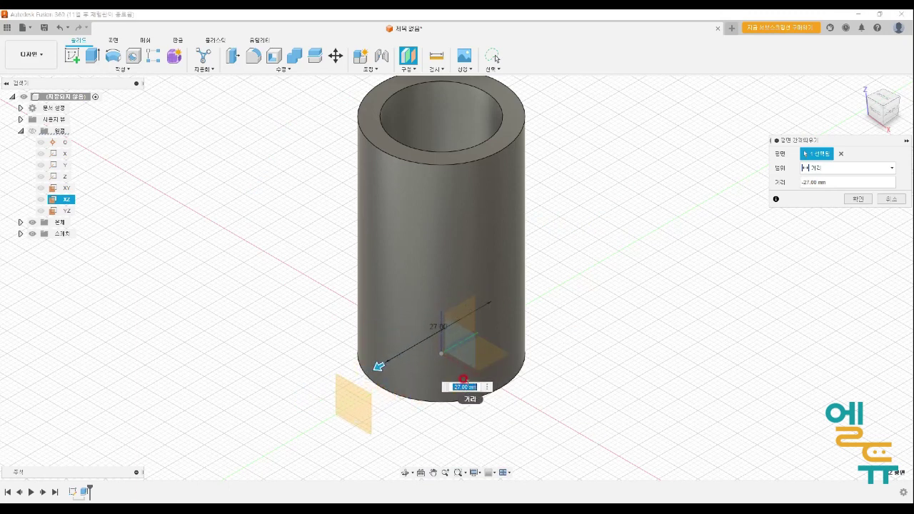
{"action": "mouse_move", "coordinate": [477, 371]}
{"action": "left_mouse_down"}
{"action": "mouse_move", "coordinate": [448, 402]}
{"action": "mouse_move", "coordinate": [477, 412]}
{"action": "left_mouse_up"}
{"action": "mouse_move", "coordinate": [357, 109]}
{"action": "left_mouse_down"}
{"action": "mouse_move", "coordinate": [363, 139]}
{"action": "mouse_move", "coordinate": [400, 167]}
{"action": "mouse_move", "coordinate": [468, 157]}
{"action": "left_mouse_up"}
{"action": "mouse_move", "coordinate": [357, 141]}
{"action": "left_mouse_down"}
{"action": "mouse_move", "coordinate": [293, 170]}
{"action": "mouse_move", "coordinate": [320, 173]}
{"action": "left_mouse_up"}
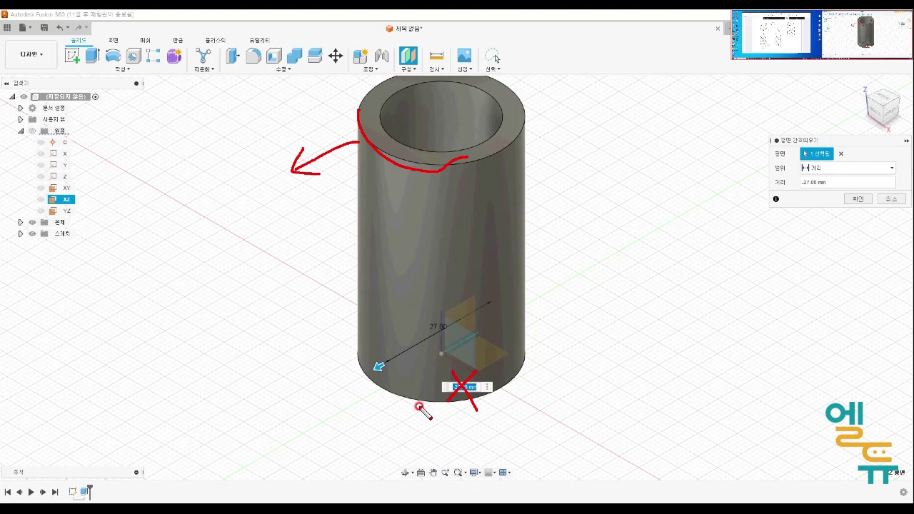
Confirm the offset construction plane in front of the tube and start a new sketch on it
{"action": "key", "text": "Escape"}
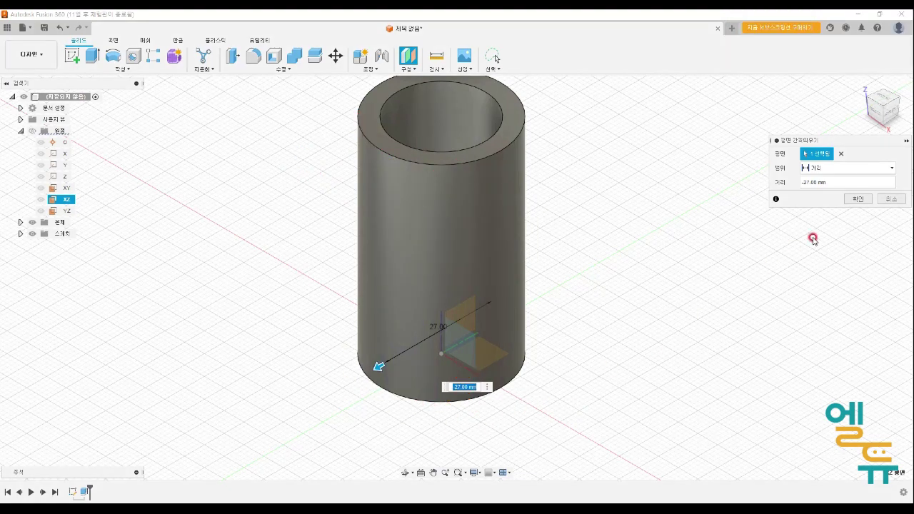
{"action": "left_click", "coordinate": [860, 200]}
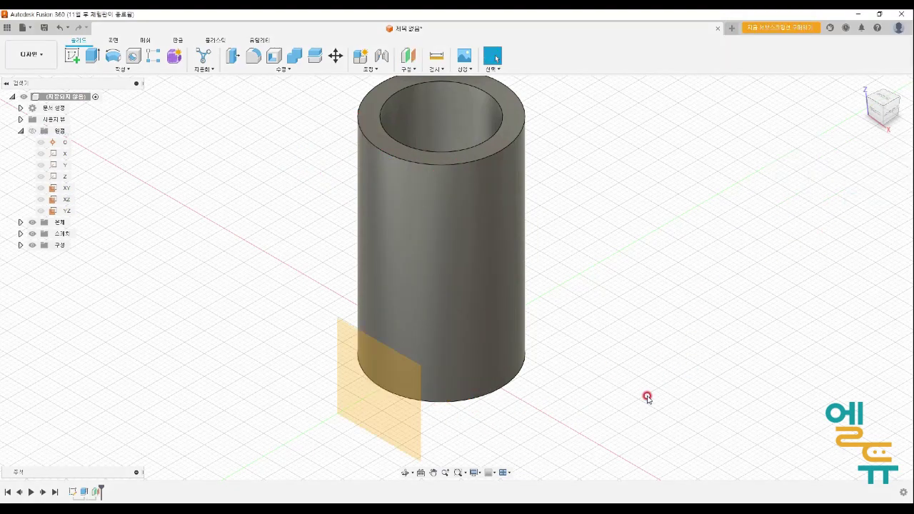
{"action": "middle_click_drag", "start_coordinate": [647, 398], "coordinate": [679, 381]}
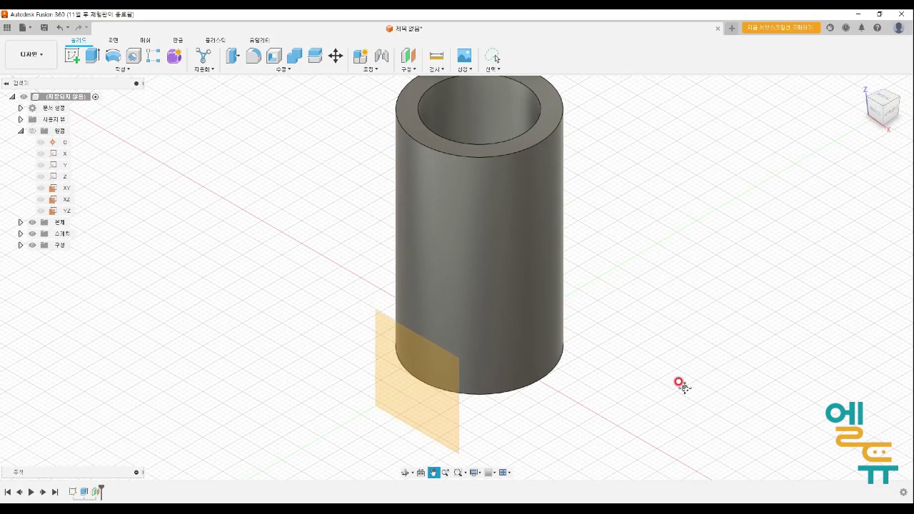
{"action": "left_click", "coordinate": [431, 424]}
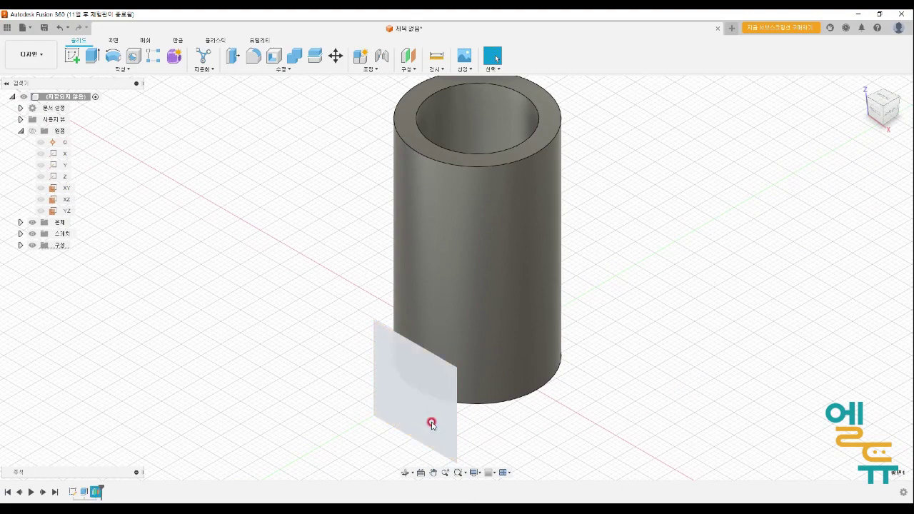
{"action": "right_click", "coordinate": [431, 424]}
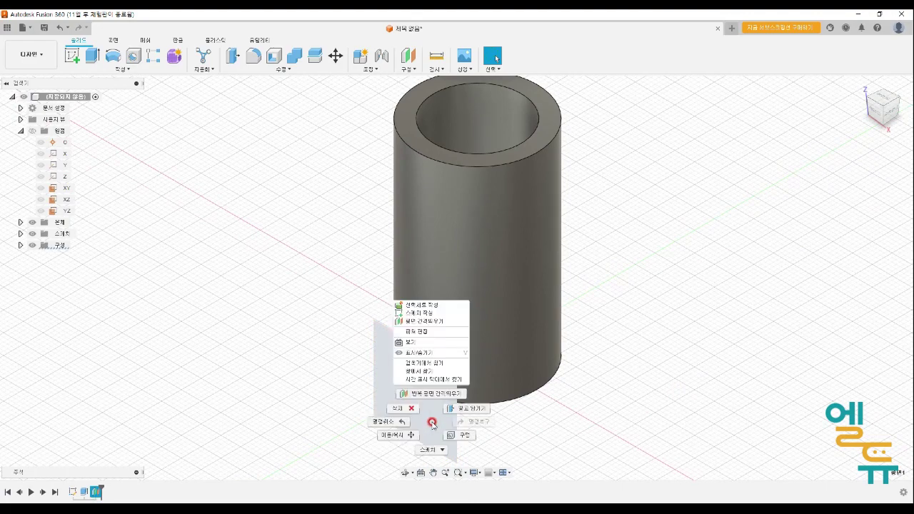
{"action": "left_click", "coordinate": [429, 316]}
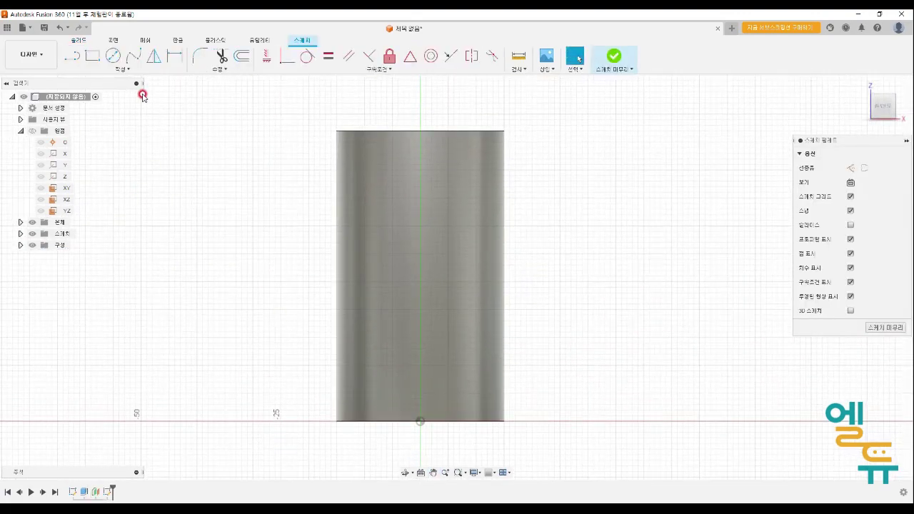
Sketch a center point slot about 6 mm wide, centred on the tube's vertical axis and sloping diagonally down across the tube
{"action": "left_click", "coordinate": [128, 70]}
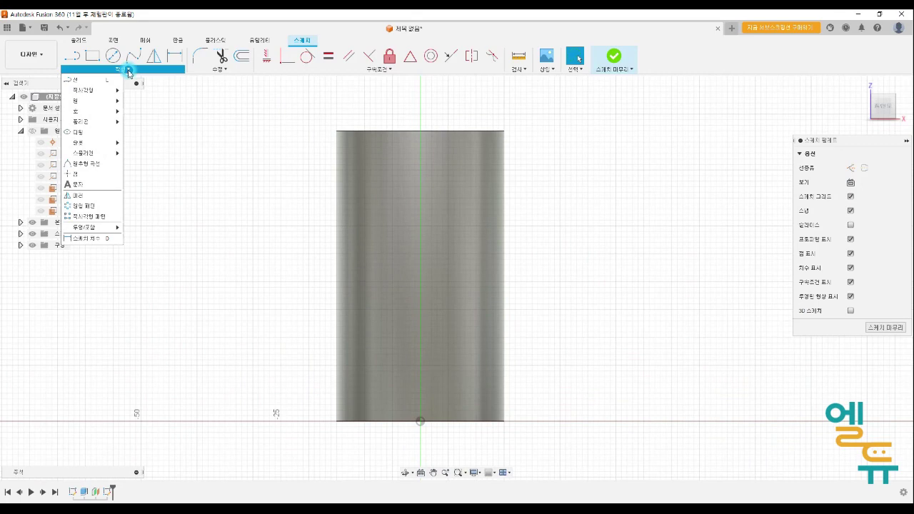
{"action": "mouse_move", "coordinate": [99, 148]}
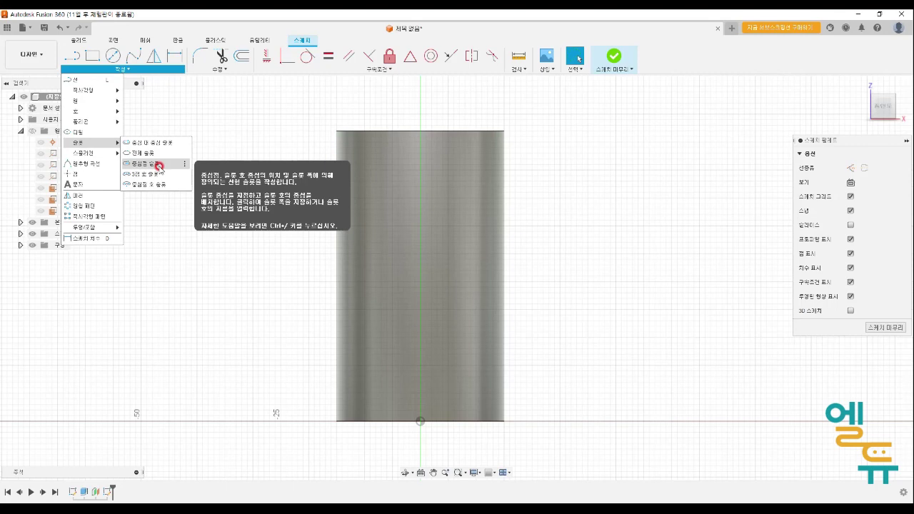
{"action": "left_click", "coordinate": [159, 167]}
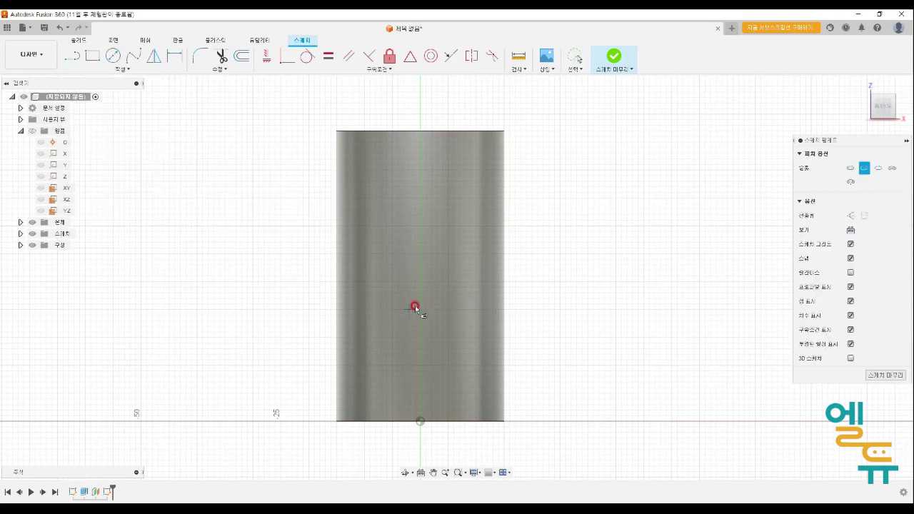
{"action": "left_click", "coordinate": [421, 283]}
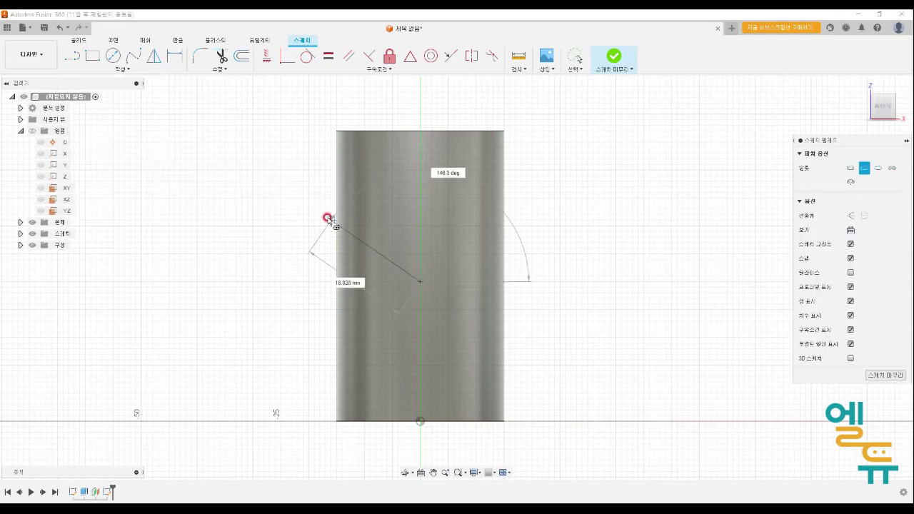
{"action": "left_click", "coordinate": [303, 197]}
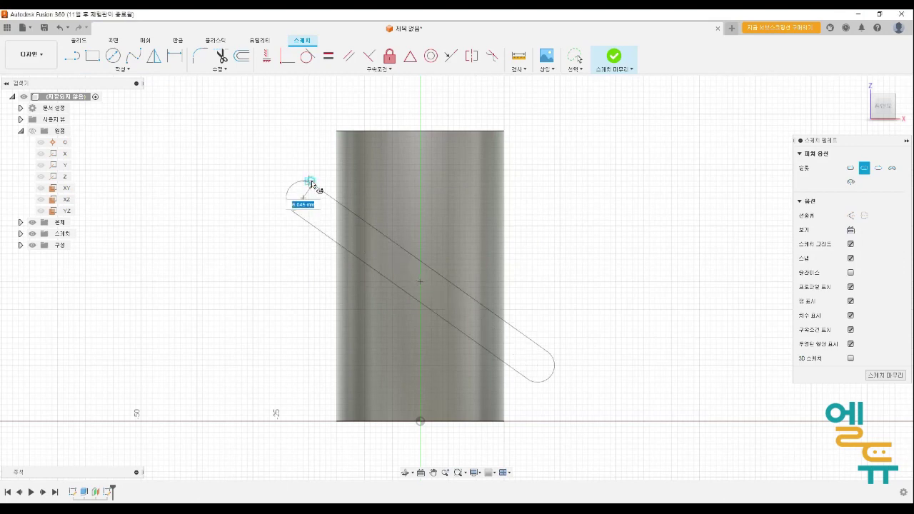
{"action": "left_click", "coordinate": [317, 188]}
{"action": "key", "text": "ctrl+2"}
{"action": "mouse_move", "coordinate": [421, 290]}
{"action": "left_mouse_down"}
{"action": "mouse_move", "coordinate": [407, 288]}
{"action": "mouse_move", "coordinate": [431, 282]}
{"action": "mouse_move", "coordinate": [419, 290]}
{"action": "left_mouse_up"}
{"action": "mouse_move", "coordinate": [279, 193]}
{"action": "left_mouse_down"}
{"action": "mouse_move", "coordinate": [303, 194]}
{"action": "mouse_move", "coordinate": [307, 207]}
{"action": "mouse_move", "coordinate": [290, 177]}
{"action": "mouse_move", "coordinate": [287, 220]}
{"action": "left_mouse_up"}
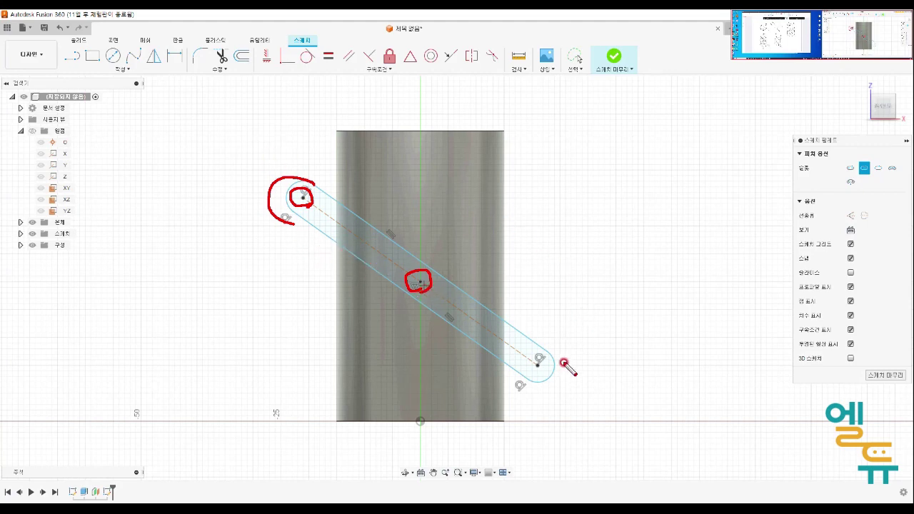
{"action": "key", "text": "Escape"}
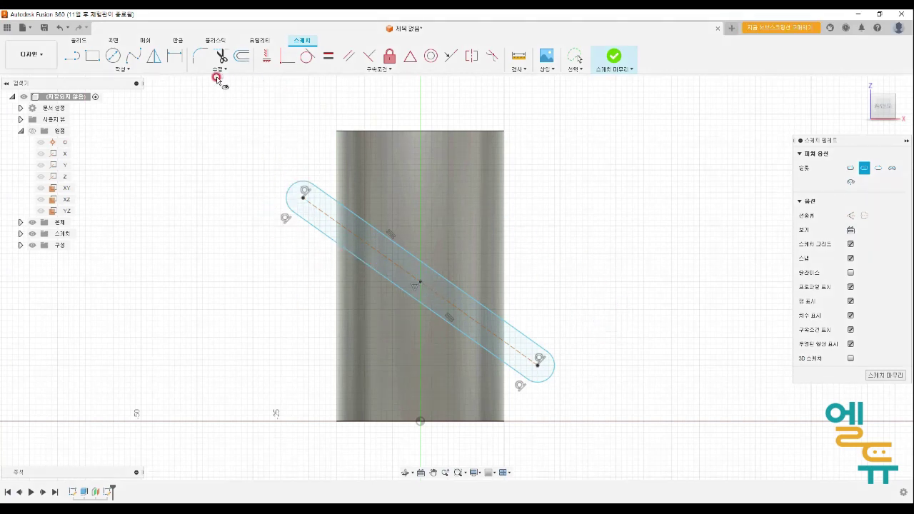
Dimension the slot's width between its two parallel sides as 10 mm
{"action": "left_click", "coordinate": [175, 56]}
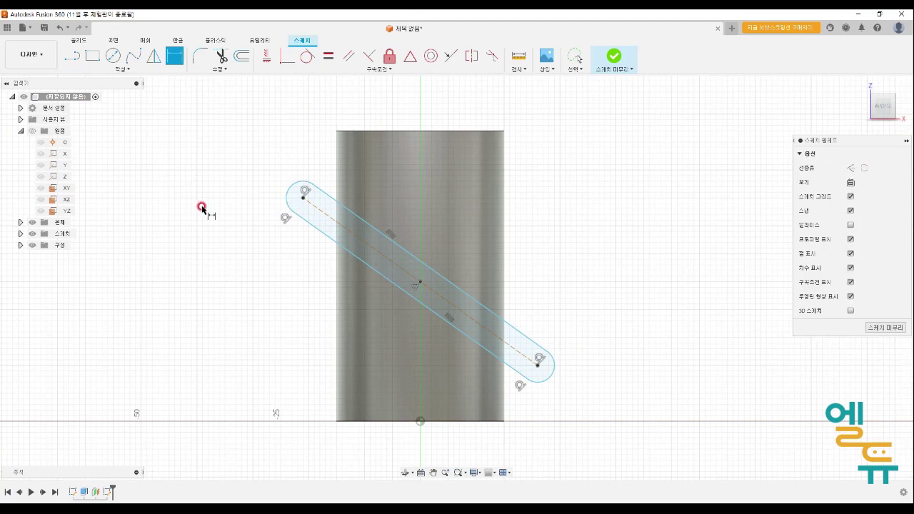
{"action": "left_click", "coordinate": [318, 235]}
{"action": "left_click", "coordinate": [328, 195]}
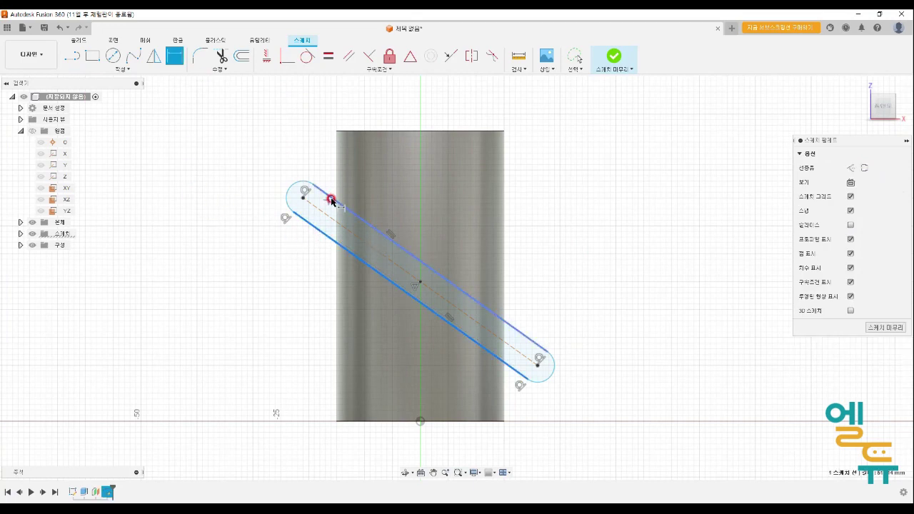
{"action": "left_click", "coordinate": [252, 169]}
{"action": "type", "text": "10"}
{"action": "key", "text": "Return"}
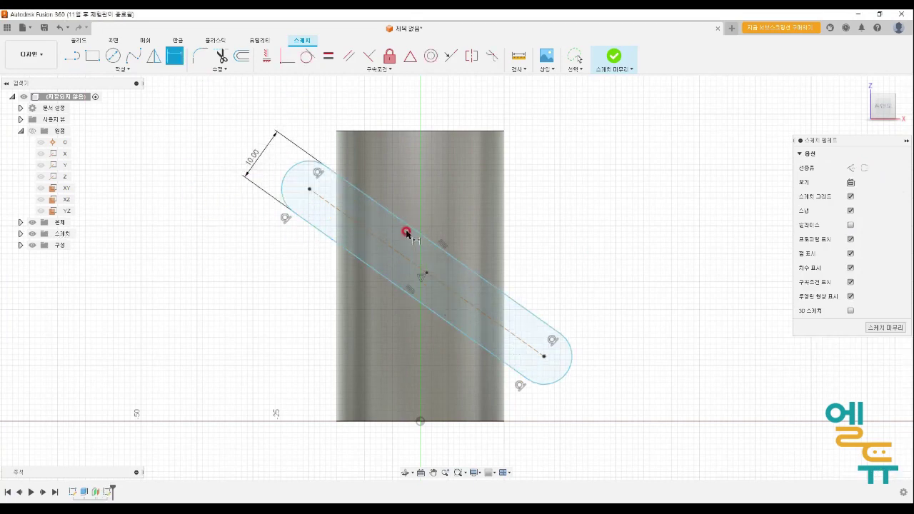
Dimension the vertical distance between the slot's two end centres as 32 mm
{"action": "left_click", "coordinate": [391, 235]}
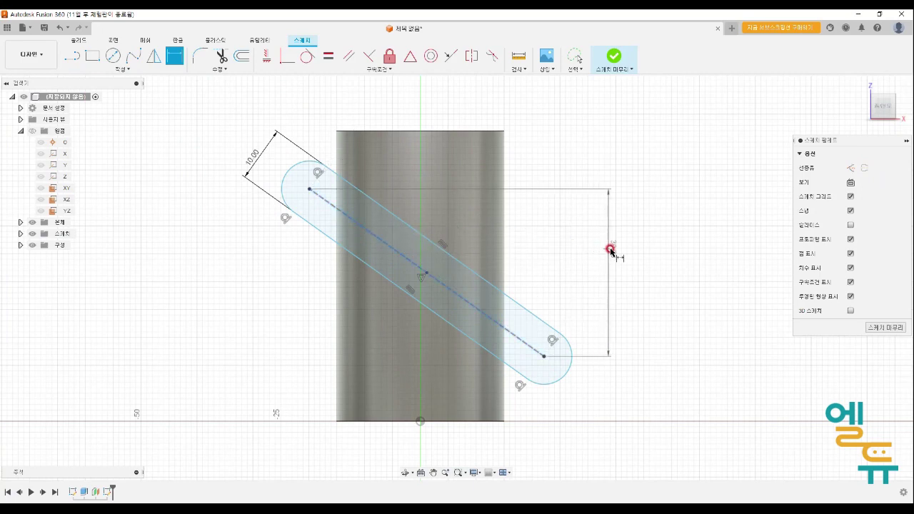
{"action": "left_click", "coordinate": [622, 271]}
{"action": "type", "text": "32"}
{"action": "key", "text": "Return"}
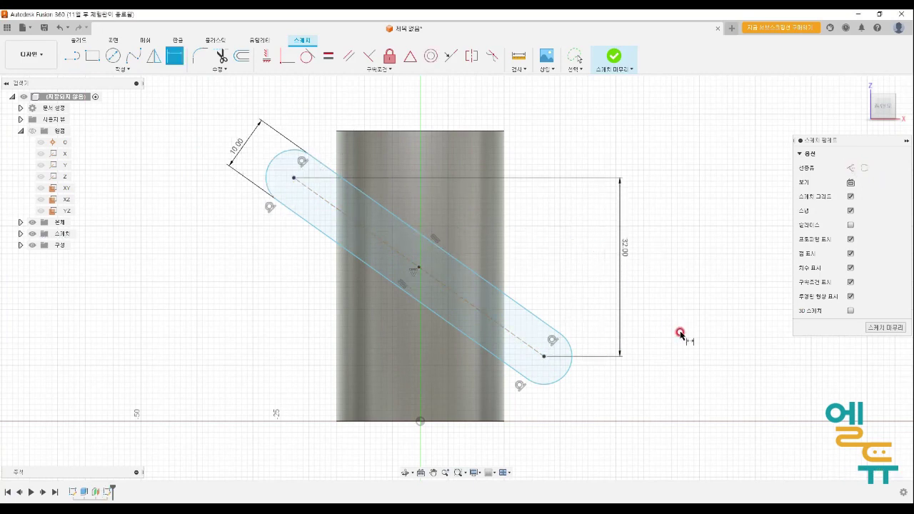
Dimension the horizontal distance between the slot's two end centres as 30 mm
{"action": "left_click", "coordinate": [505, 329]}
{"action": "left_click", "coordinate": [483, 450]}
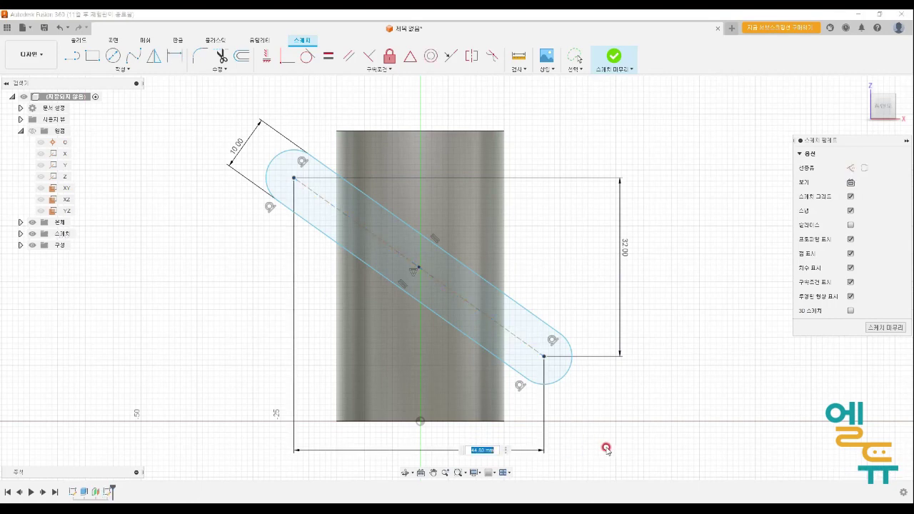
{"action": "key", "text": "Return"}
Move the dimensioned slot freely over the tube so its midpoint sits near the tube's vertical axis
{"action": "middle_click_drag", "start_coordinate": [611, 413], "coordinate": [596, 410]}
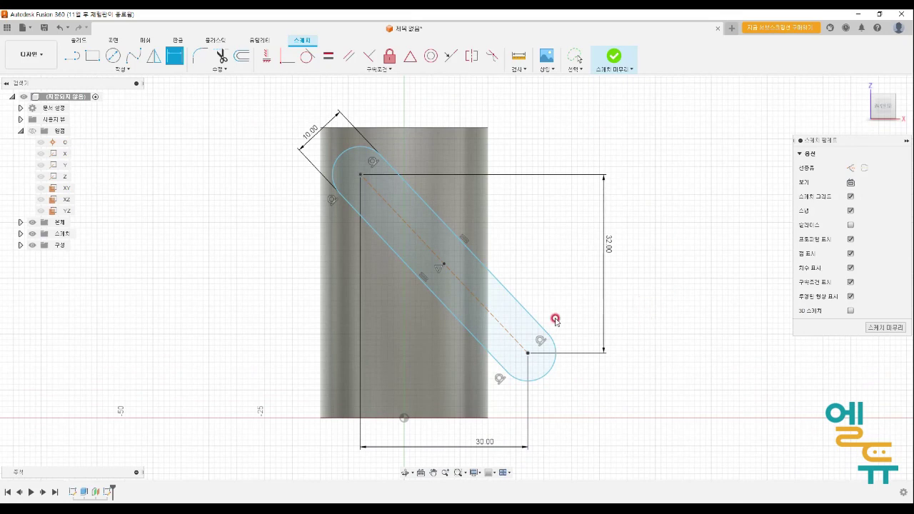
{"action": "left_click_drag", "start_coordinate": [469, 289], "coordinate": [431, 304]}
{"action": "left_click", "coordinate": [675, 286]}
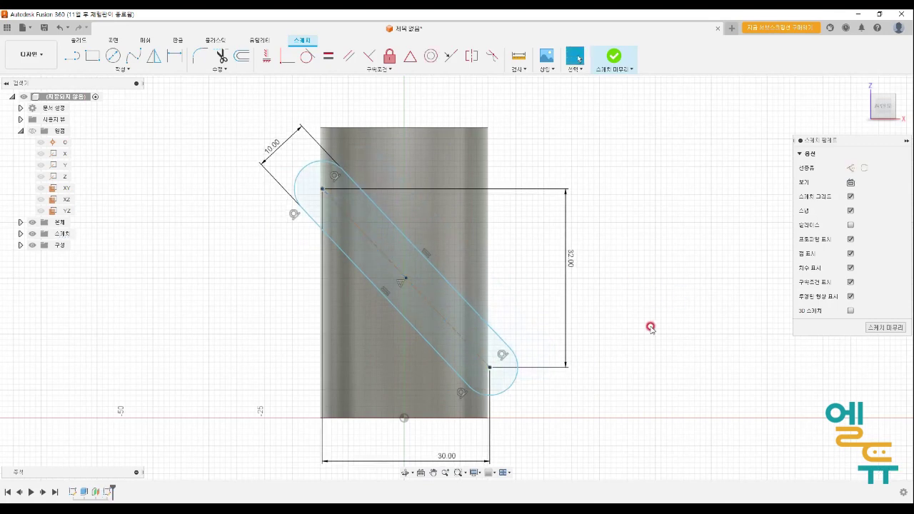
{"action": "middle_click_drag", "start_coordinate": [664, 276], "coordinate": [665, 266]}
{"action": "mouse_move", "coordinate": [428, 286]}
{"action": "left_mouse_down"}
{"action": "mouse_move", "coordinate": [547, 302]}
{"action": "mouse_move", "coordinate": [438, 282]}
{"action": "left_mouse_up"}
{"action": "key", "text": "ctrl+2"}
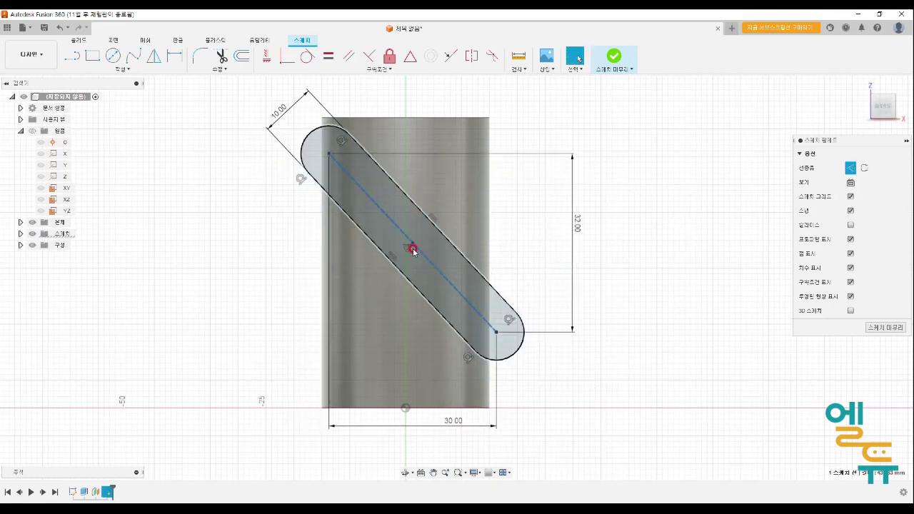
{"action": "mouse_move", "coordinate": [416, 250]}
{"action": "left_mouse_down"}
{"action": "mouse_move", "coordinate": [425, 230]}
{"action": "mouse_move", "coordinate": [413, 250]}
{"action": "left_mouse_up"}
{"action": "left_click_drag", "start_coordinate": [406, 413], "coordinate": [418, 392]}
{"action": "left_click_drag", "start_coordinate": [413, 245], "coordinate": [409, 392]}
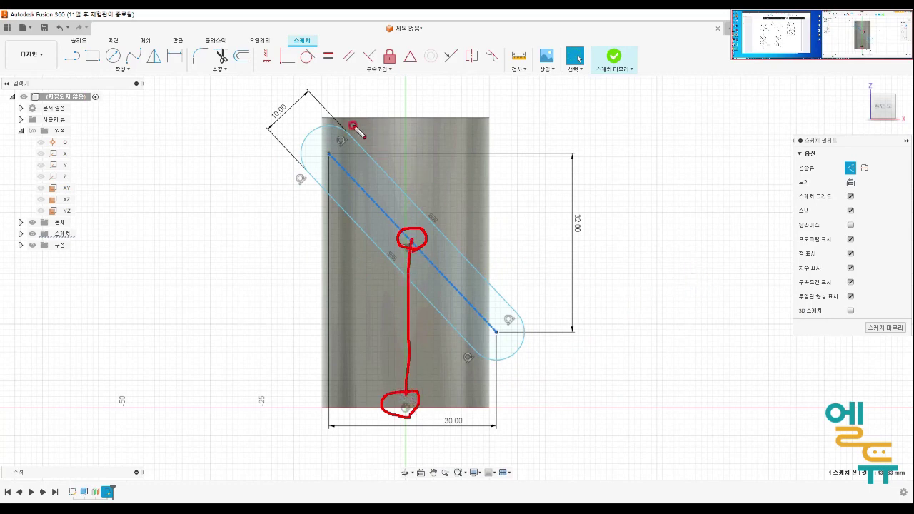
{"action": "key", "text": "Escape"}
Constrain the slot's midpoint vertically in line with the sketch origin
{"action": "left_click", "coordinate": [266, 59]}
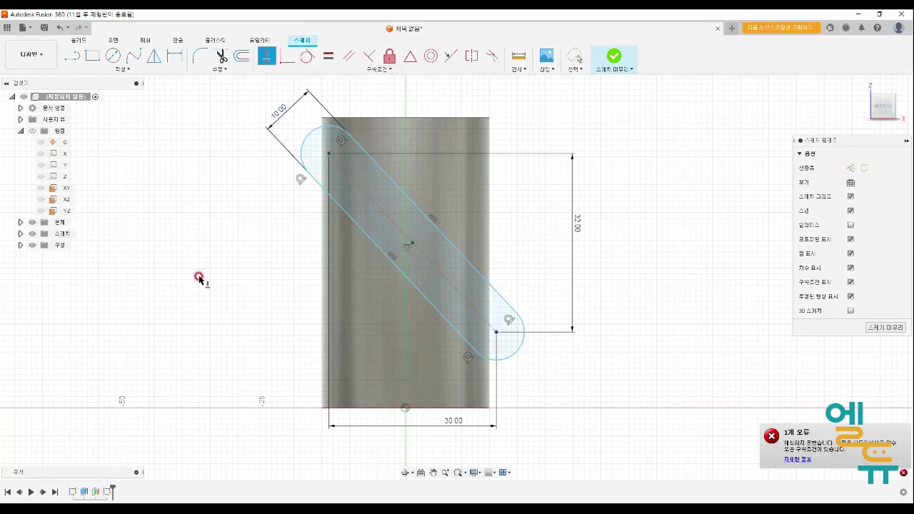
{"action": "left_click", "coordinate": [410, 245]}
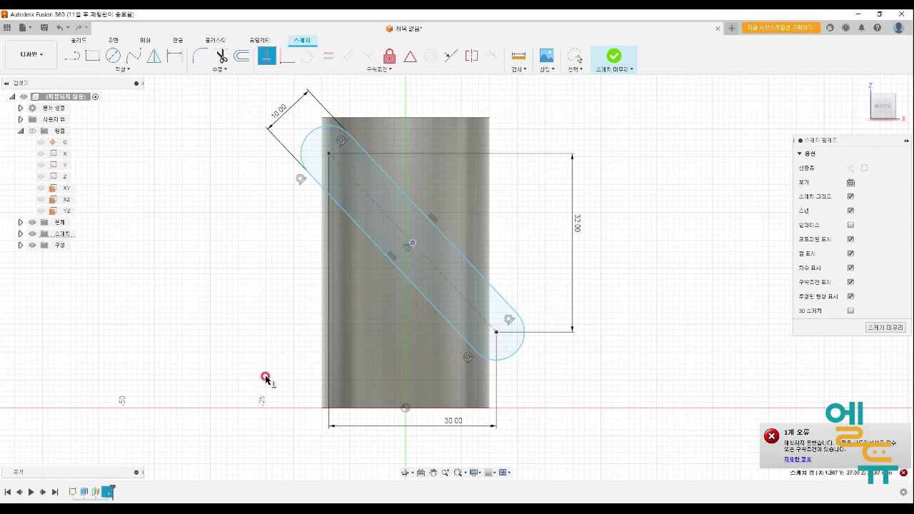
{"action": "left_click", "coordinate": [405, 408]}
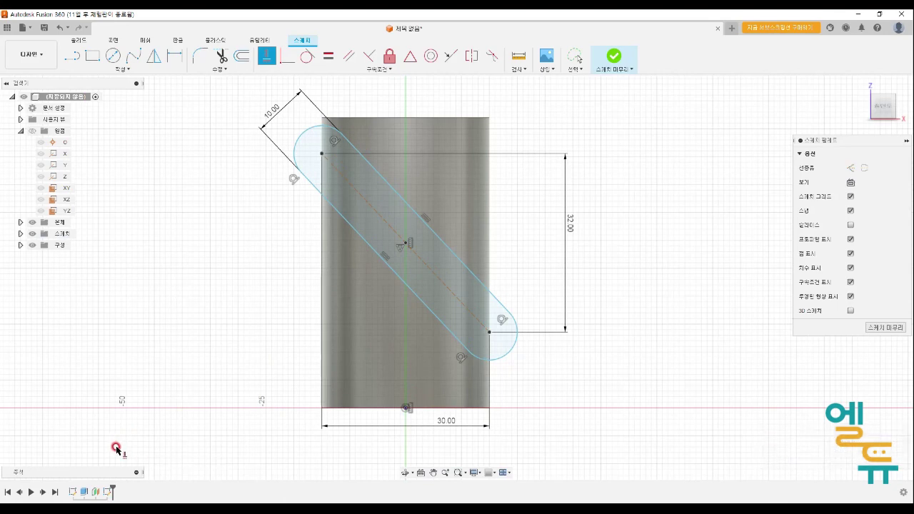
{"action": "key", "text": "Escape"}
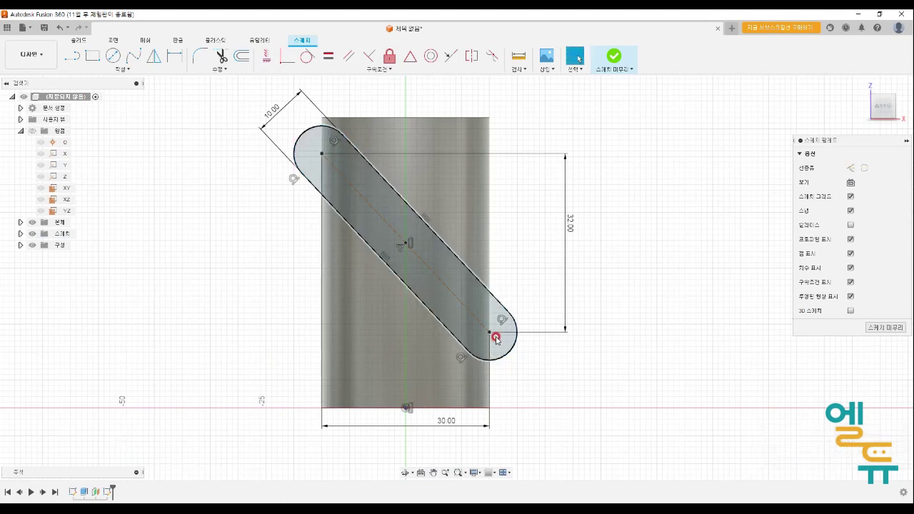
Dimension the slot's lower end centre 10 mm above the tube's bottom edge and finish the sketch
{"action": "mouse_move", "coordinate": [498, 321]}
{"action": "left_mouse_down"}
{"action": "mouse_move", "coordinate": [478, 298]}
{"action": "mouse_move", "coordinate": [485, 327]}
{"action": "mouse_move", "coordinate": [486, 246]}
{"action": "left_mouse_up"}
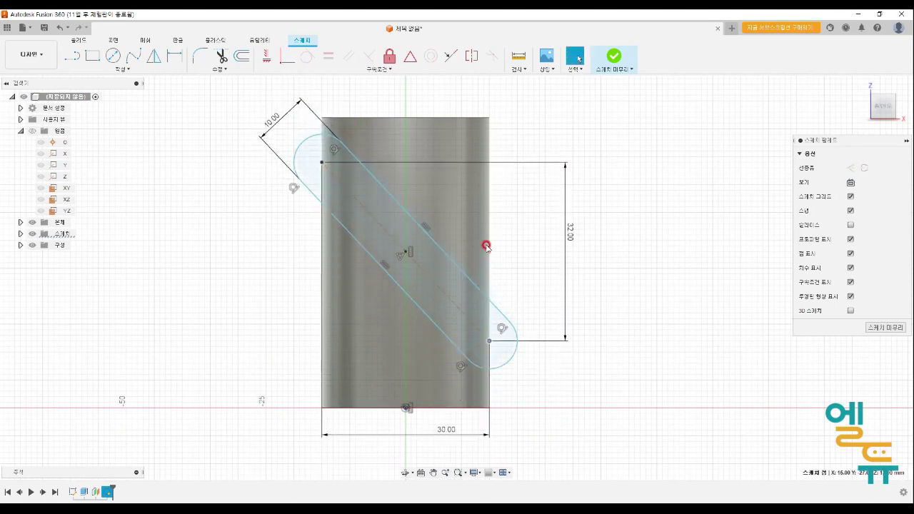
{"action": "left_click", "coordinate": [175, 56]}
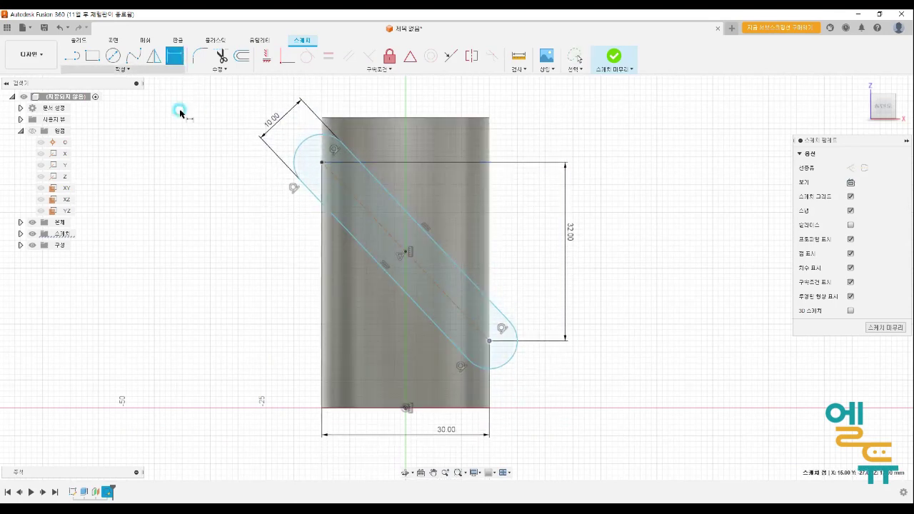
{"action": "left_click", "coordinate": [475, 410]}
{"action": "left_click", "coordinate": [513, 359]}
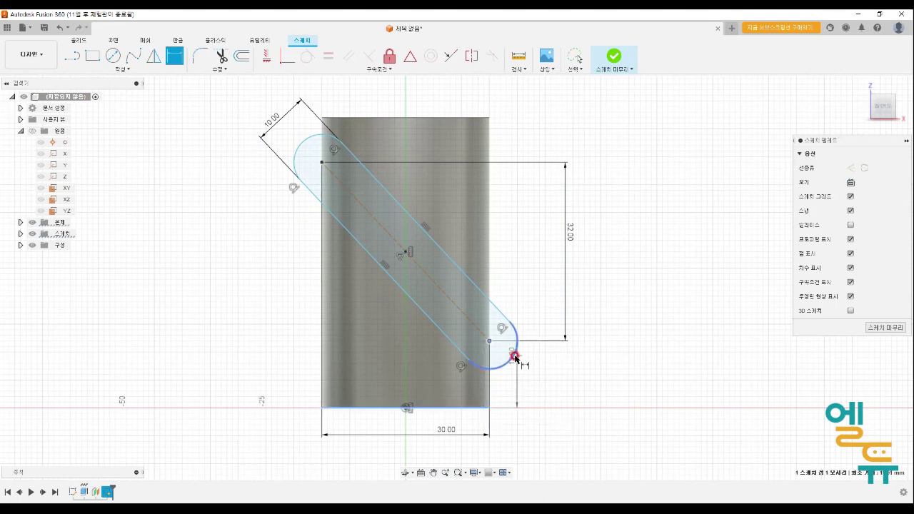
{"action": "left_click", "coordinate": [564, 367]}
{"action": "type", "text": "10"}
{"action": "key", "text": "Return"}
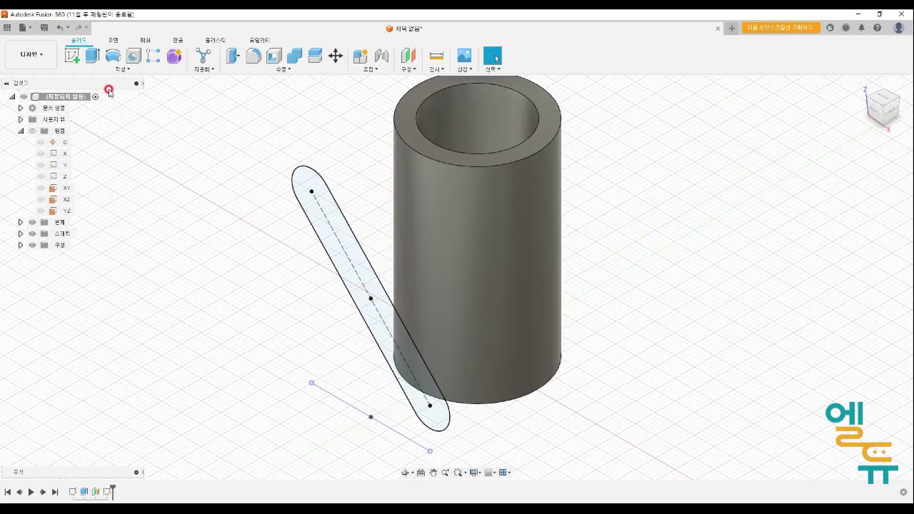
{"action": "left_click", "coordinate": [92, 55]}
{"action": "left_click_drag", "start_coordinate": [374, 295], "coordinate": [602, 243]}
{"action": "middle_click_drag", "start_coordinate": [602, 244], "coordinate": [589, 298], "text": "shift"}
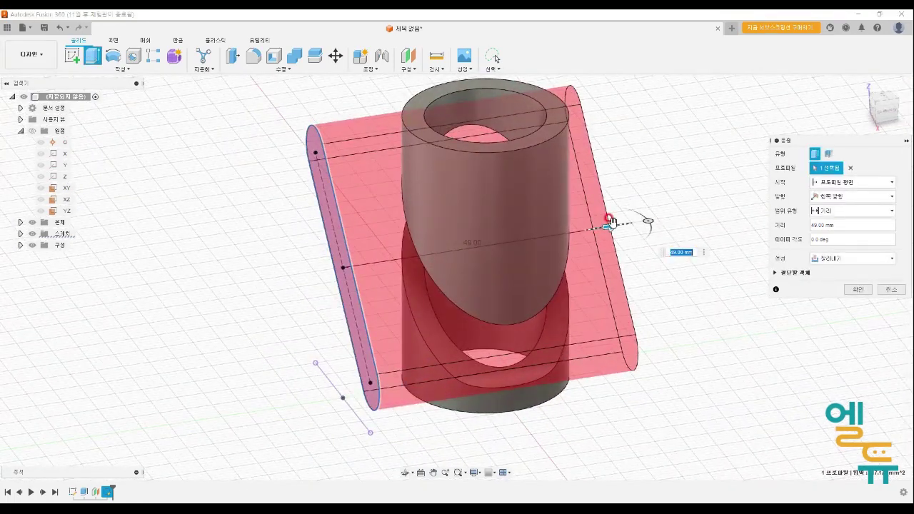
{"action": "left_click_drag", "start_coordinate": [606, 223], "coordinate": [482, 244]}
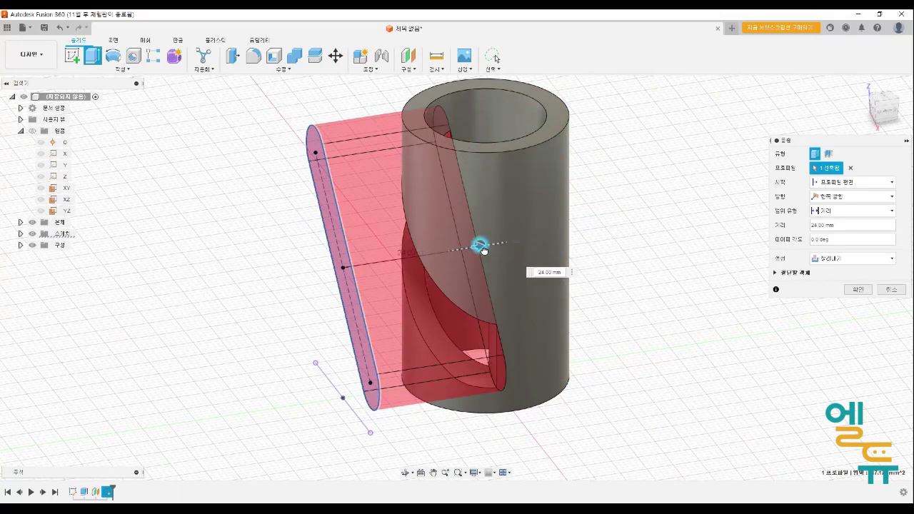
{"action": "middle_click_drag", "start_coordinate": [667, 347], "coordinate": [692, 369], "text": "shift"}
{"action": "left_click", "coordinate": [890, 289]}
Start an Emboss using the slot profile and the tube's outer cylindrical face
{"action": "middle_click_drag", "start_coordinate": [749, 350], "coordinate": [645, 387], "text": "shift"}
{"action": "left_click", "coordinate": [116, 71]}
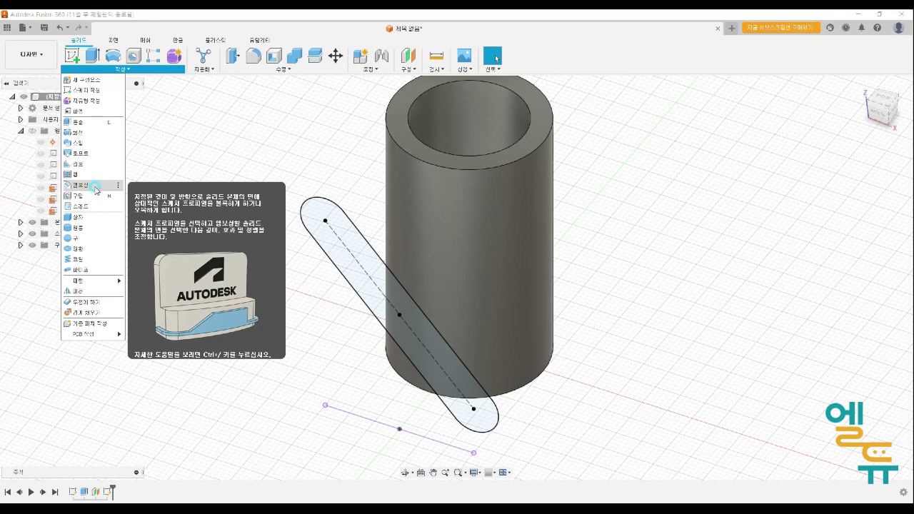
{"action": "left_click", "coordinate": [95, 187]}
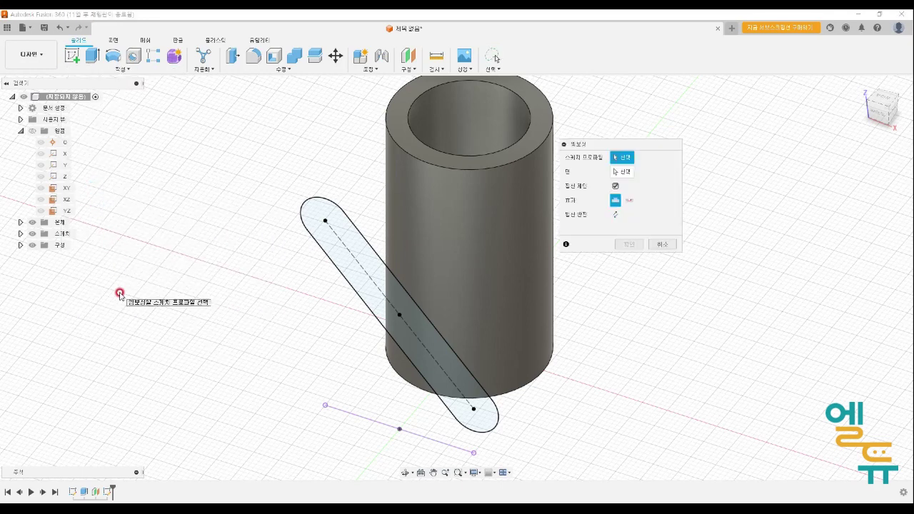
{"action": "left_click", "coordinate": [312, 215]}
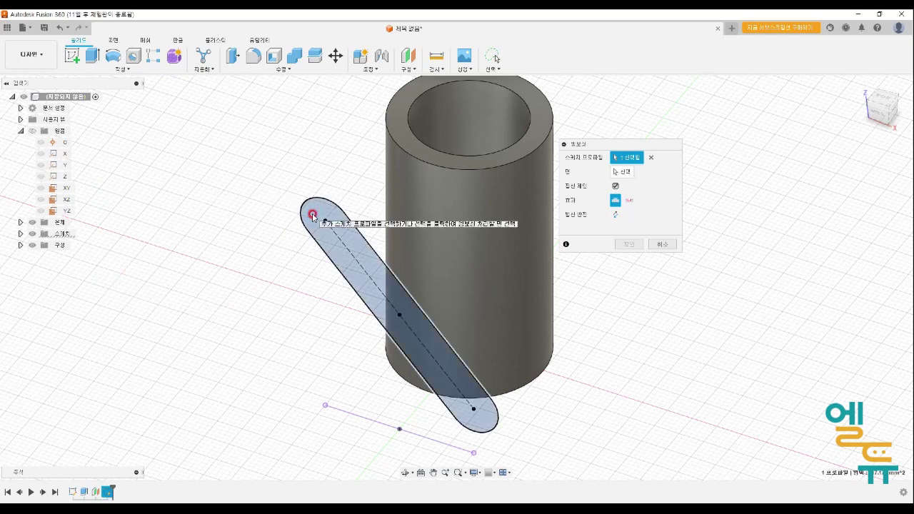
{"action": "left_click", "coordinate": [623, 174]}
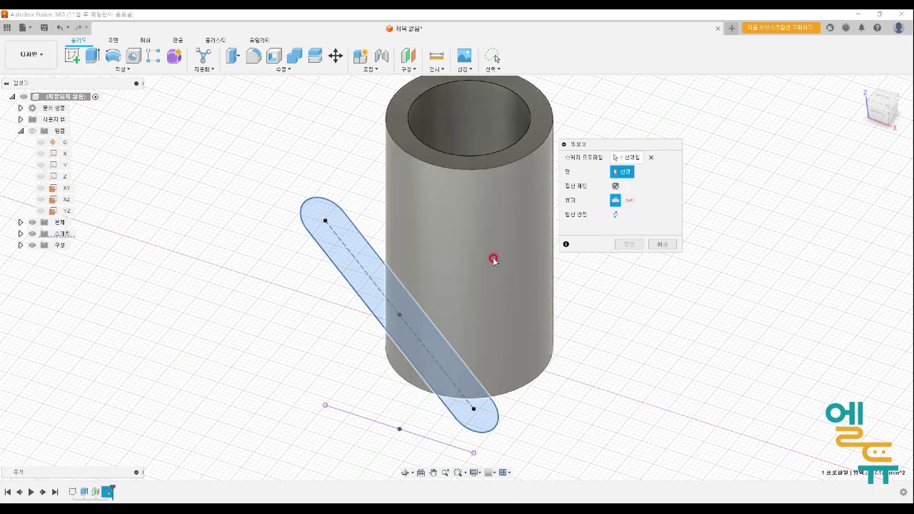
{"action": "left_click", "coordinate": [482, 257]}
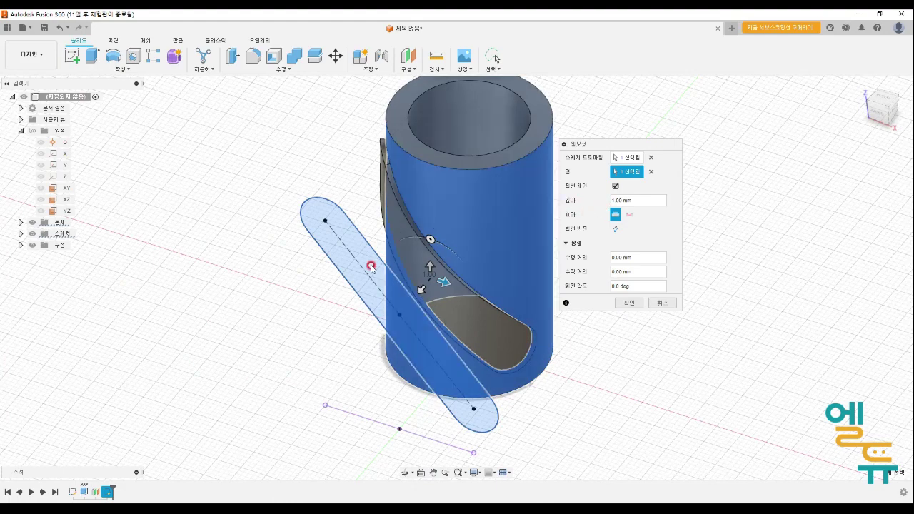
Switch the emboss effect to deboss, set the depth to the tube's 4 mm wall thickness and apply it
{"action": "left_click", "coordinate": [630, 200]}
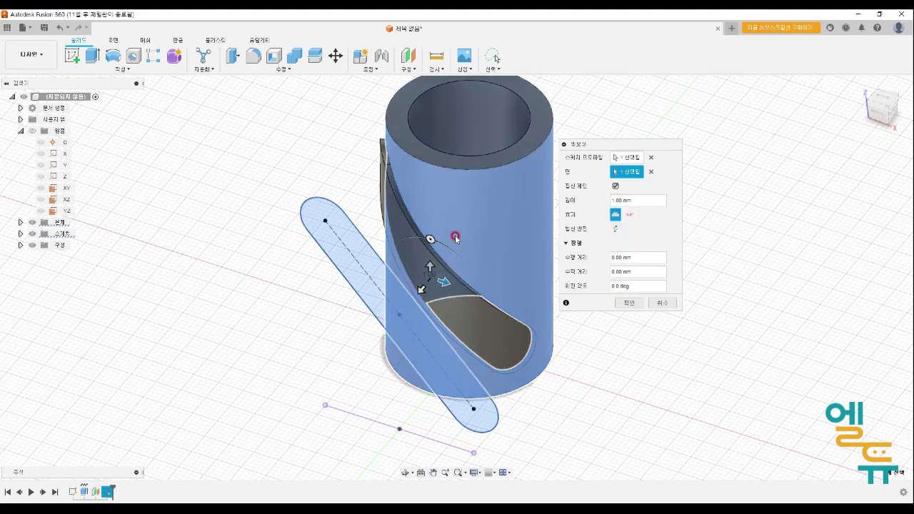
{"action": "left_click", "coordinate": [630, 215]}
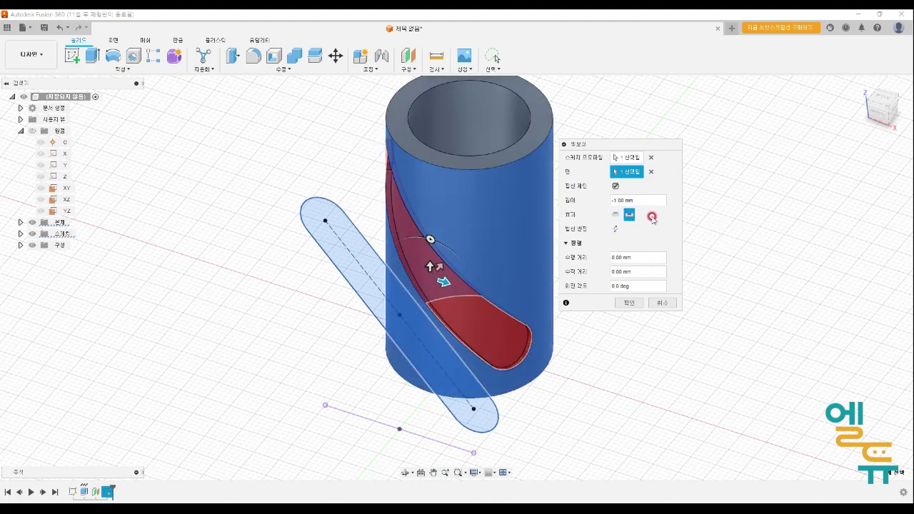
{"action": "left_click", "coordinate": [636, 198]}
{"action": "mouse_move", "coordinate": [356, 104]}
{"action": "left_mouse_down"}
{"action": "mouse_move", "coordinate": [383, 106]}
{"action": "mouse_move", "coordinate": [380, 114]}
{"action": "left_mouse_up"}
{"action": "left_click_drag", "start_coordinate": [448, 117], "coordinate": [410, 109]}
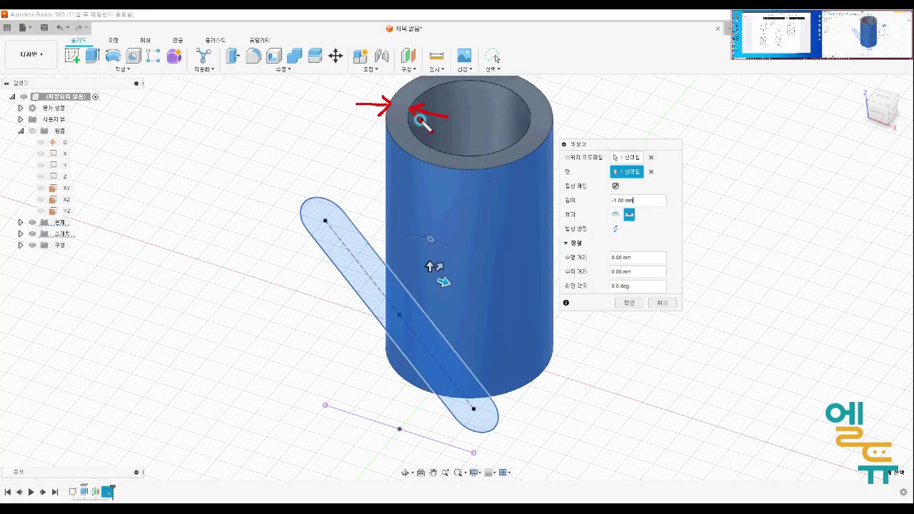
{"action": "mouse_move", "coordinate": [411, 82]}
{"action": "left_mouse_down"}
{"action": "mouse_move", "coordinate": [403, 93]}
{"action": "mouse_move", "coordinate": [422, 94]}
{"action": "left_mouse_up"}
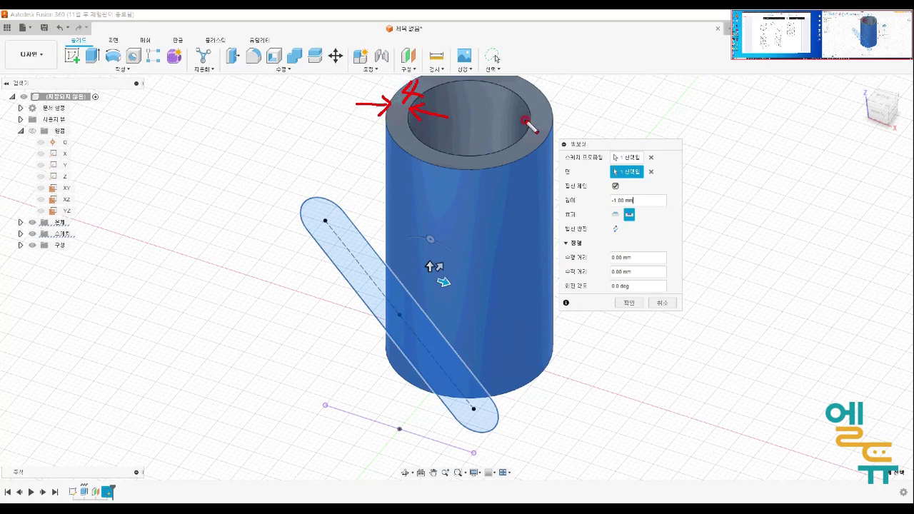
{"action": "key", "text": "Escape"}
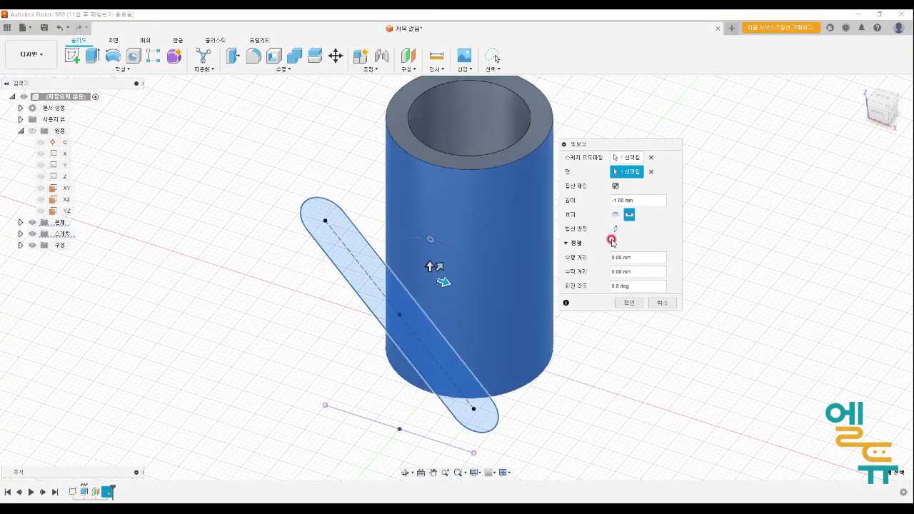
{"action": "double_click", "coordinate": [645, 200]}
{"action": "left_click", "coordinate": [629, 215]}
{"action": "left_click", "coordinate": [629, 302]}
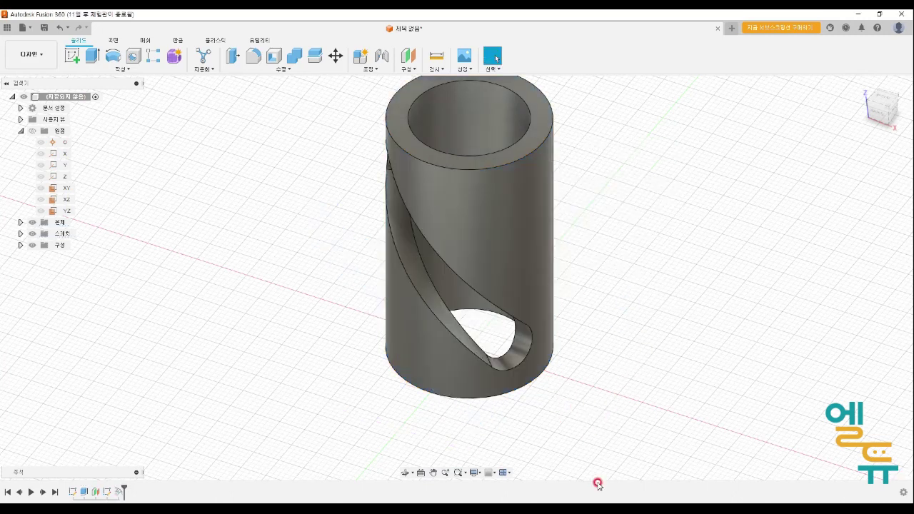
Show the hidden slot sketch again in front of the debossed tube
{"action": "middle_click_drag", "start_coordinate": [567, 371], "coordinate": [565, 344], "text": "shift"}
{"action": "left_click", "coordinate": [494, 57]}
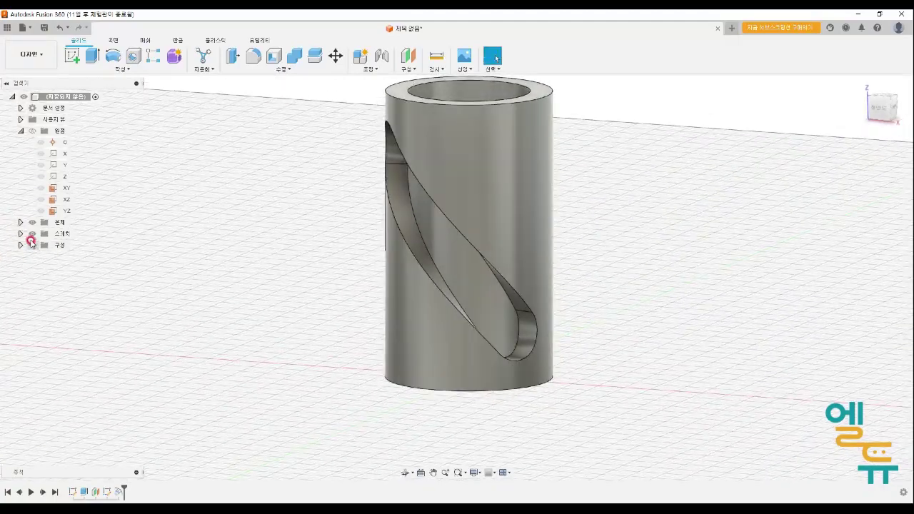
{"action": "left_click", "coordinate": [20, 233]}
{"action": "left_click", "coordinate": [41, 256]}
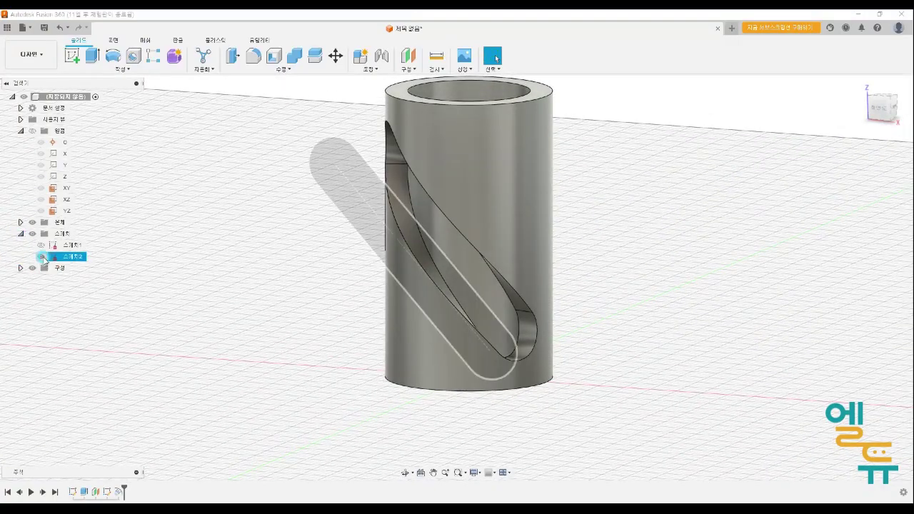
{"action": "mouse_move", "coordinate": [237, 316]}
{"action": "middle_mouse_down", "text": "shift"}
{"action": "mouse_move", "coordinate": [269, 307]}
{"action": "mouse_move", "coordinate": [239, 321]}
{"action": "middle_mouse_up", "text": "shift"}
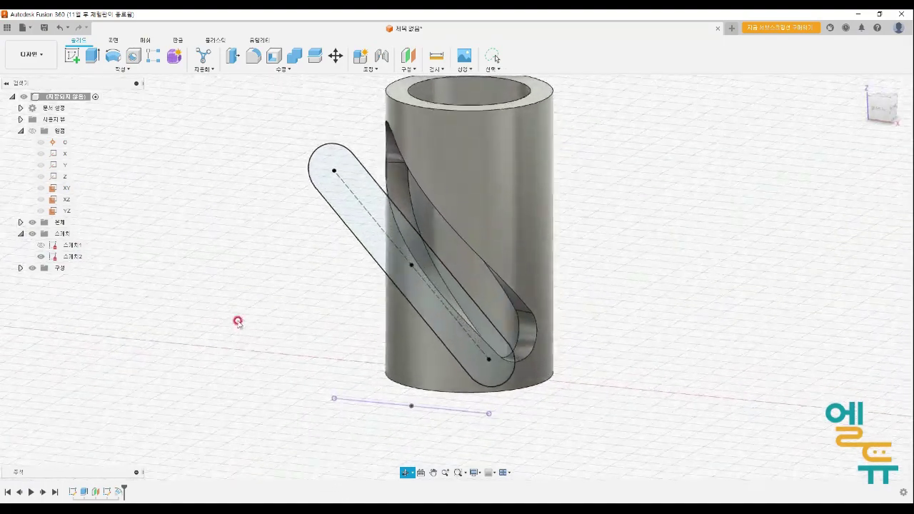
Try a straight extrude cut of the slot profile into the tube for comparison, then cancel it and hide the sketch
{"action": "left_click", "coordinate": [99, 63]}
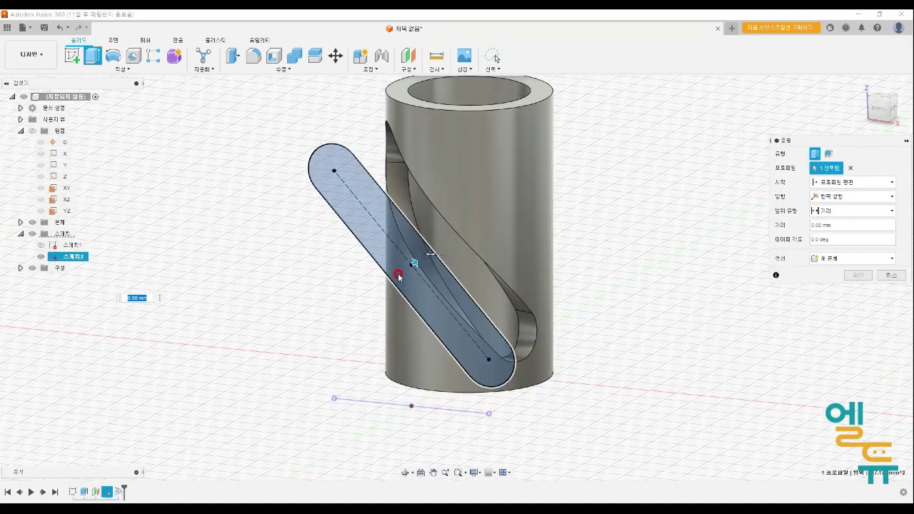
{"action": "left_click_drag", "start_coordinate": [411, 259], "coordinate": [473, 226]}
{"action": "middle_click_drag", "start_coordinate": [582, 293], "coordinate": [500, 236], "text": "shift"}
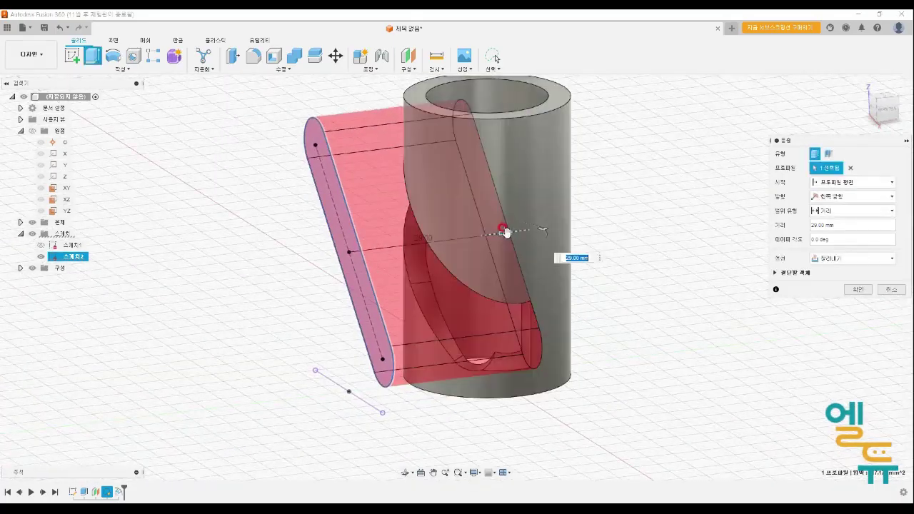
{"action": "left_click_drag", "start_coordinate": [467, 232], "coordinate": [394, 240]}
{"action": "middle_click_drag", "start_coordinate": [475, 290], "coordinate": [561, 361], "text": "shift"}
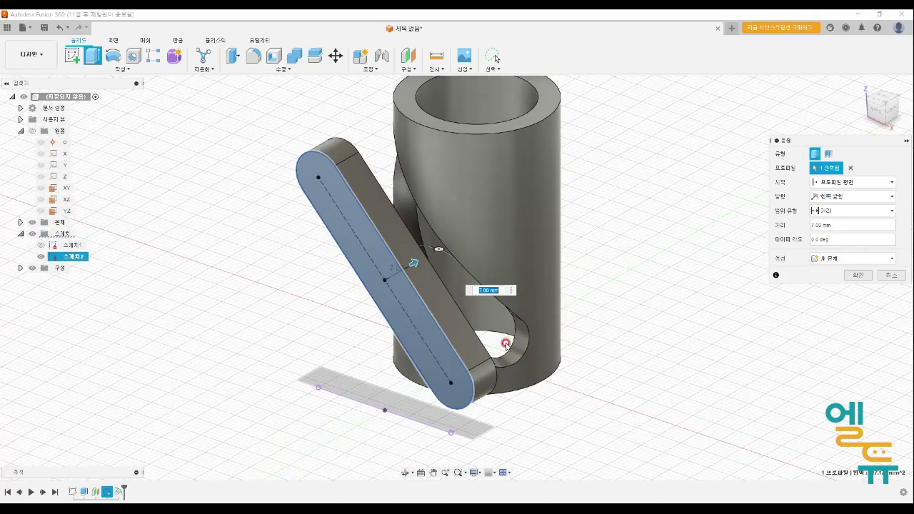
{"action": "left_click", "coordinate": [893, 276]}
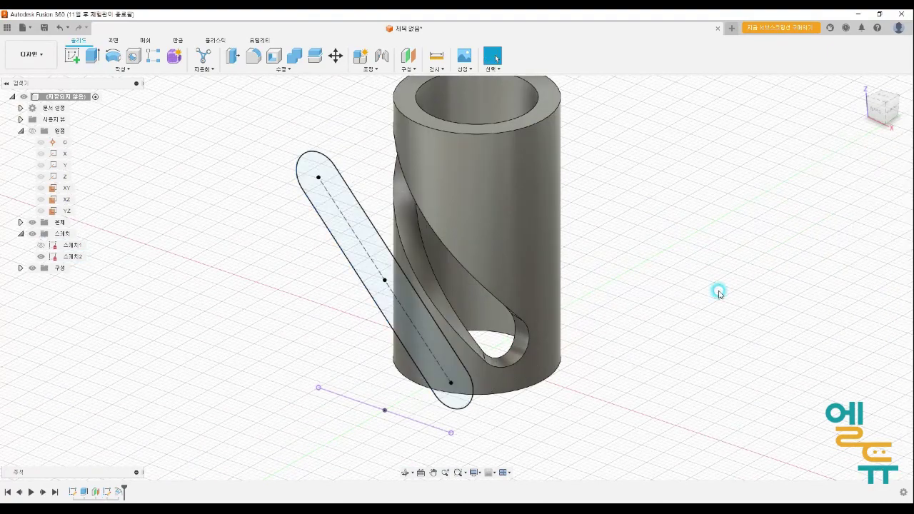
{"action": "left_click", "coordinate": [41, 257]}
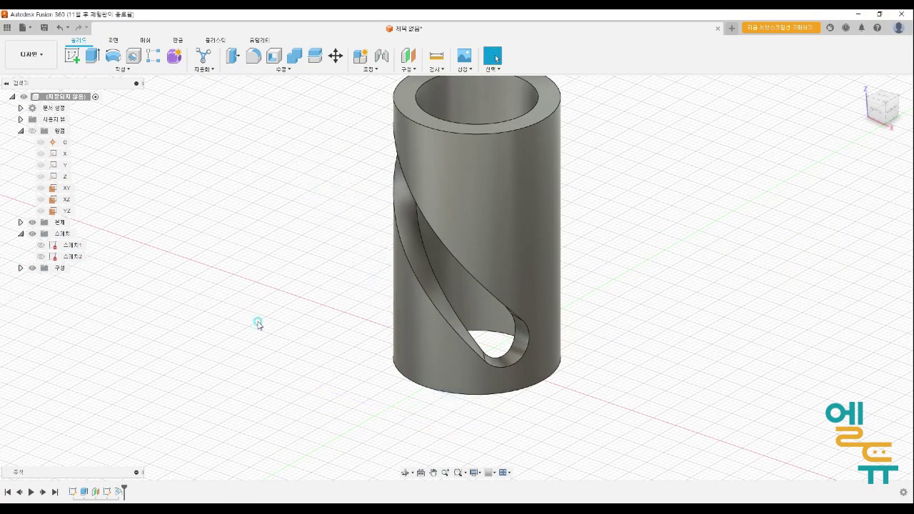
Start a circular feature pattern with the debossed slot as the object
{"action": "mouse_move", "coordinate": [274, 321]}
{"action": "middle_mouse_down", "text": "shift"}
{"action": "mouse_move", "coordinate": [316, 328]}
{"action": "mouse_move", "coordinate": [250, 316]}
{"action": "mouse_move", "coordinate": [285, 312]}
{"action": "middle_mouse_up", "text": "shift"}
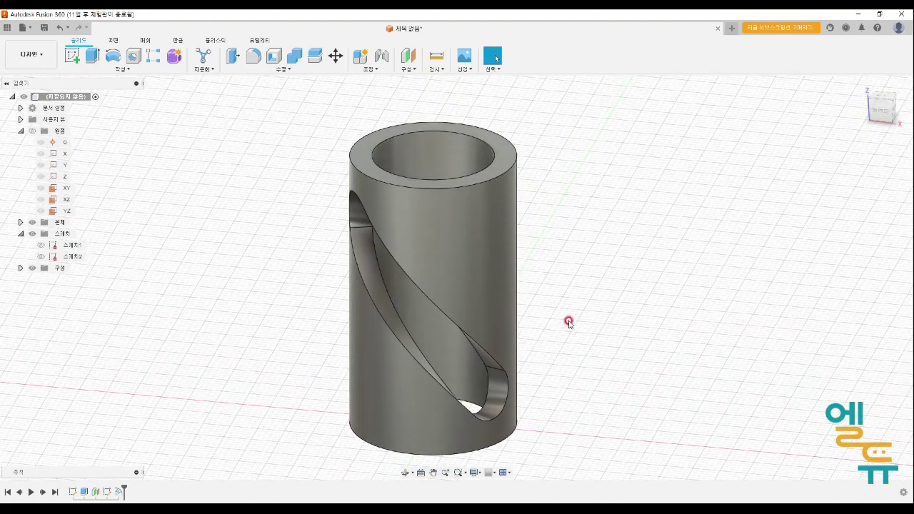
{"action": "left_click", "coordinate": [155, 60]}
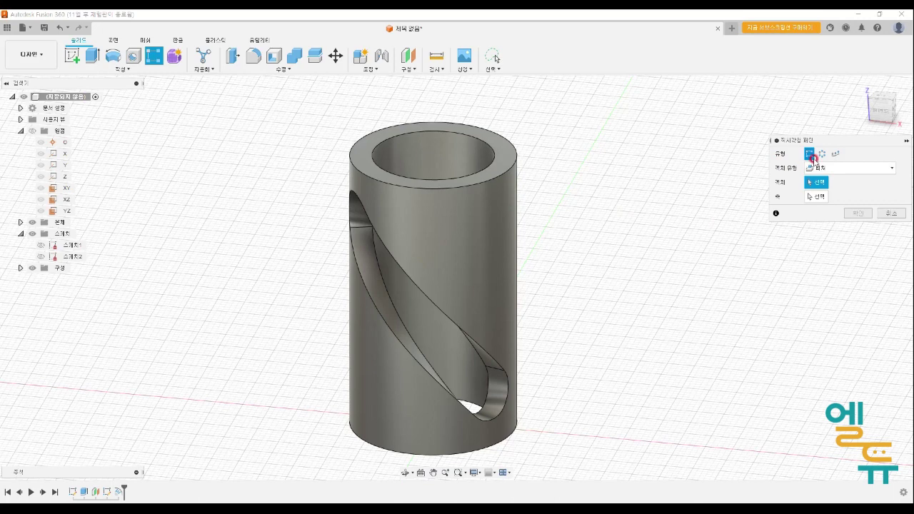
{"action": "left_click", "coordinate": [822, 154]}
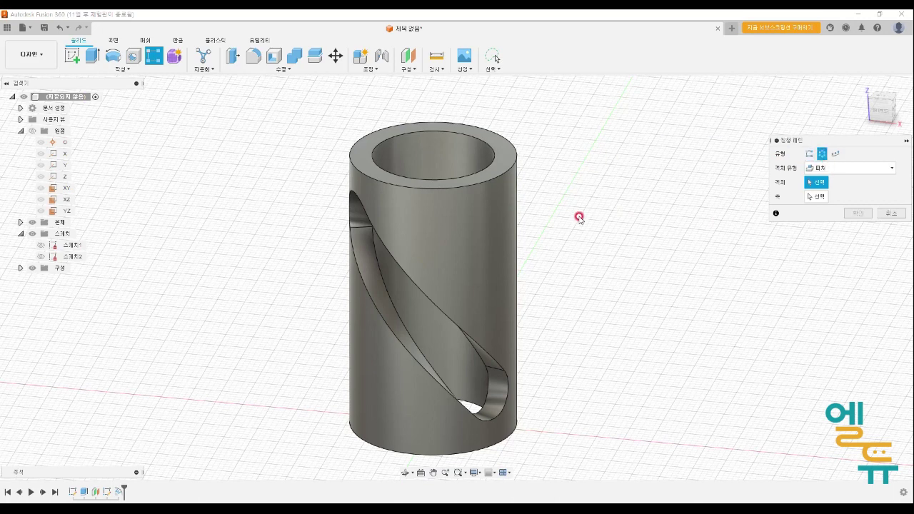
{"action": "left_click", "coordinate": [338, 247]}
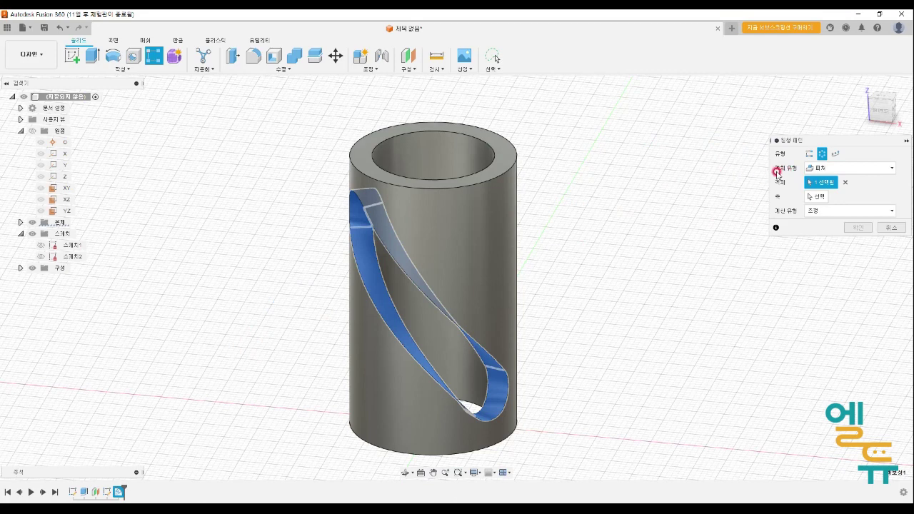
Try the pattern's body object type on the whole tube, then return to features and reselect the debossed slot
{"action": "left_click", "coordinate": [811, 168]}
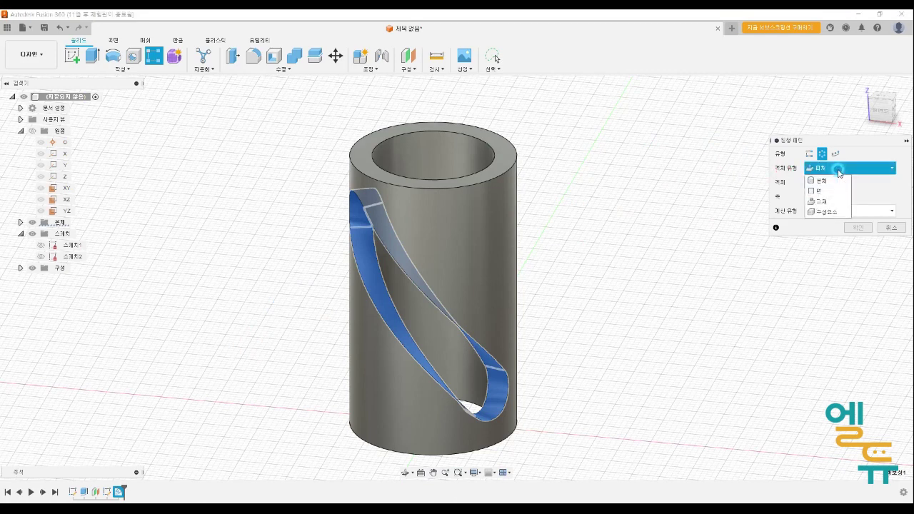
{"action": "left_click", "coordinate": [830, 179]}
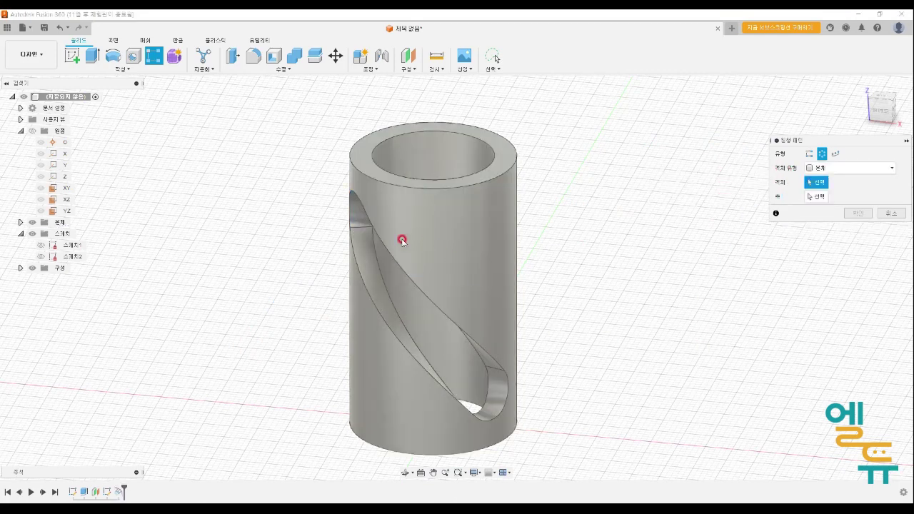
{"action": "left_click", "coordinate": [370, 258]}
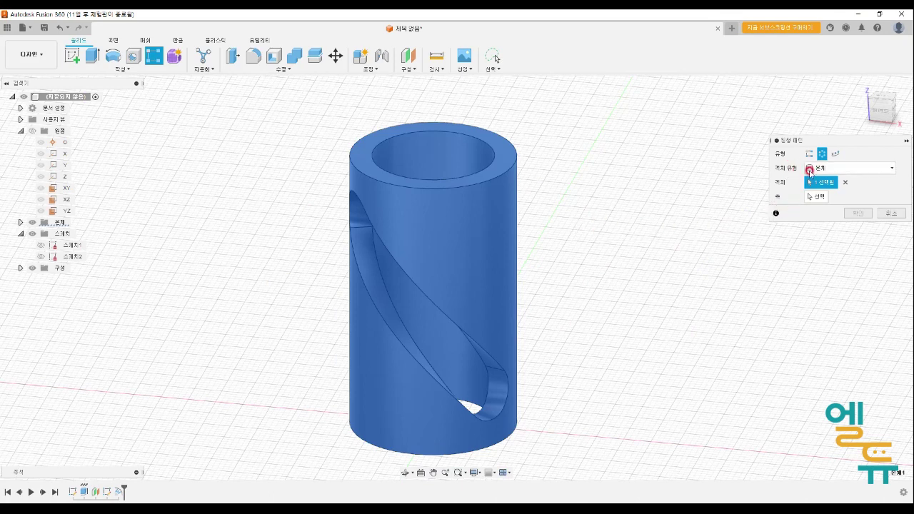
{"action": "left_click", "coordinate": [797, 173]}
{"action": "left_click", "coordinate": [823, 198]}
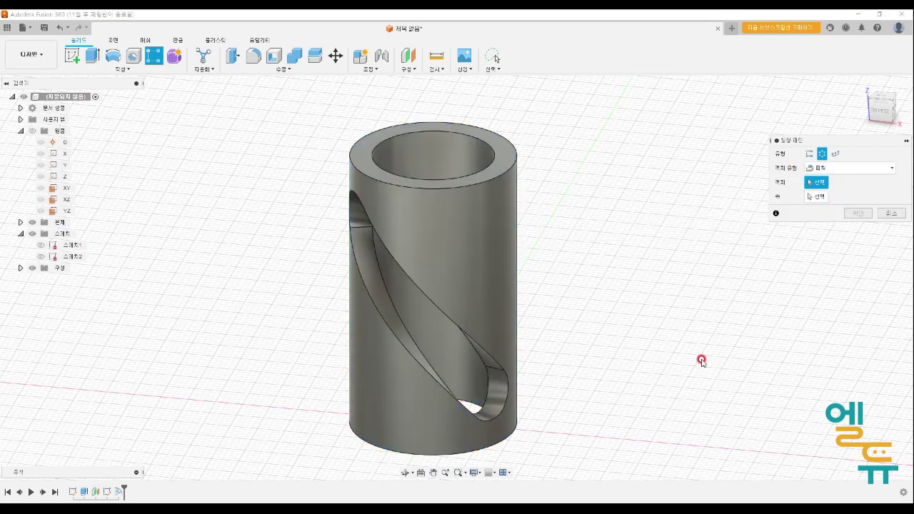
{"action": "left_click", "coordinate": [375, 274]}
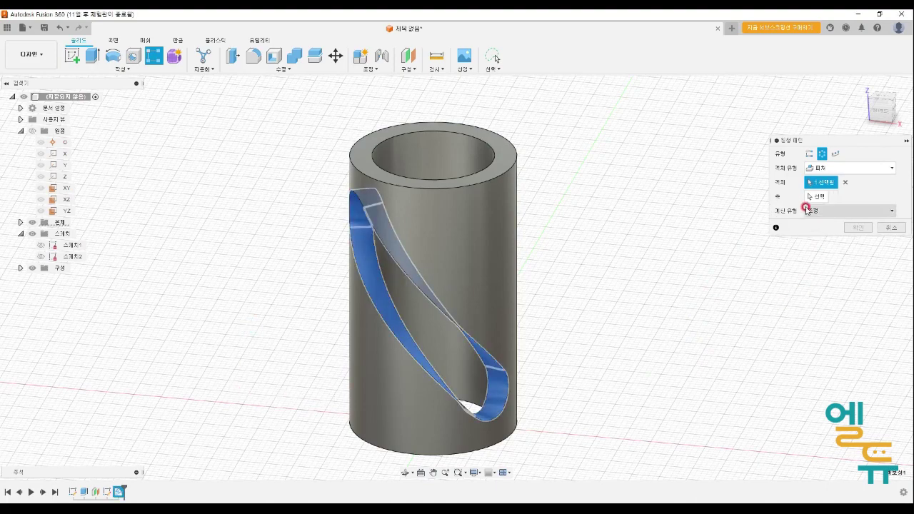
Pattern the debossed slot fully around the Z axis with a quantity of 5
{"action": "left_click", "coordinate": [811, 197]}
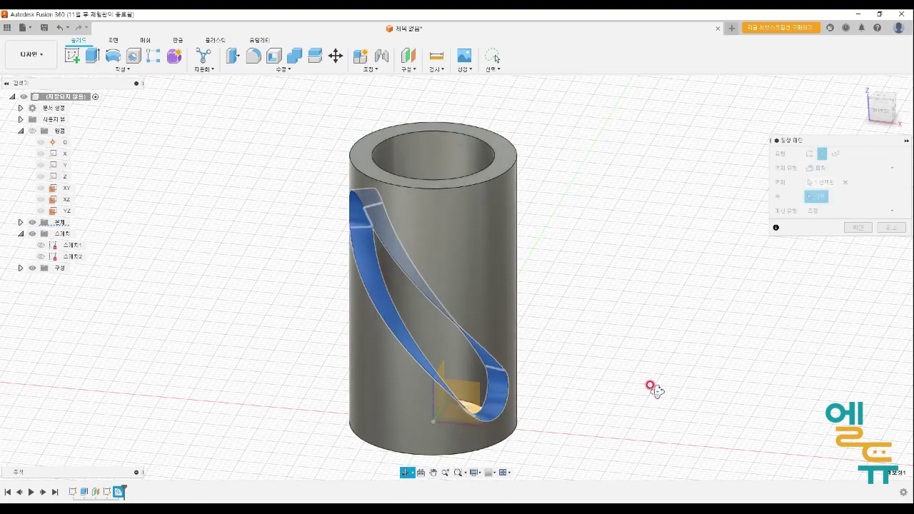
{"action": "middle_click_drag", "start_coordinate": [651, 385], "coordinate": [597, 401], "text": "shift"}
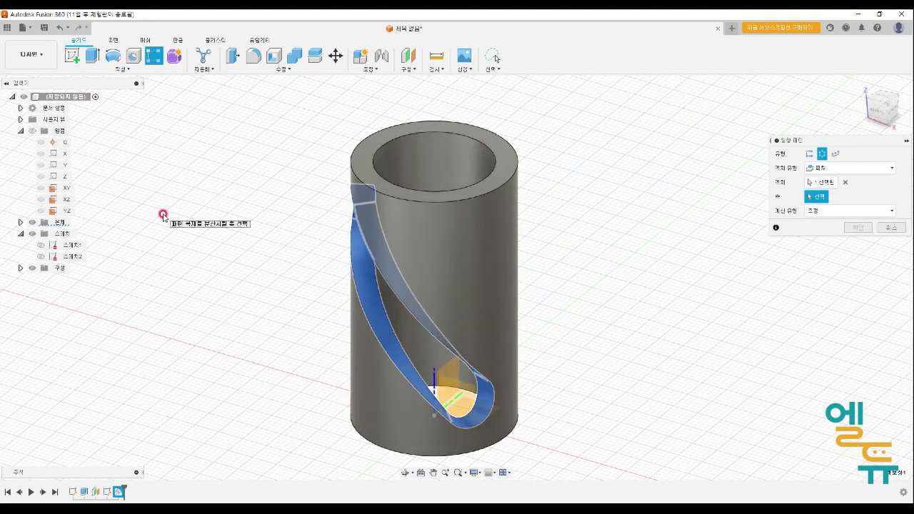
{"action": "left_click", "coordinate": [33, 130]}
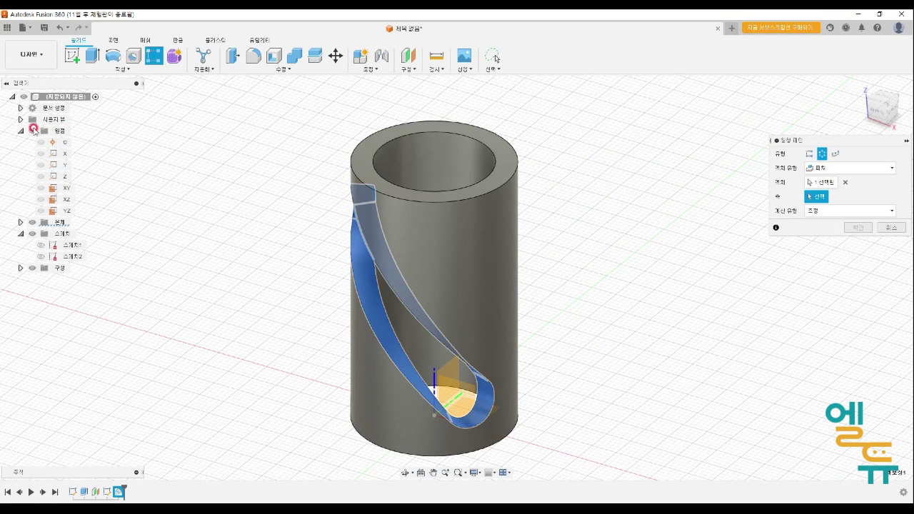
{"action": "left_click", "coordinate": [21, 131]}
{"action": "left_click", "coordinate": [21, 132]}
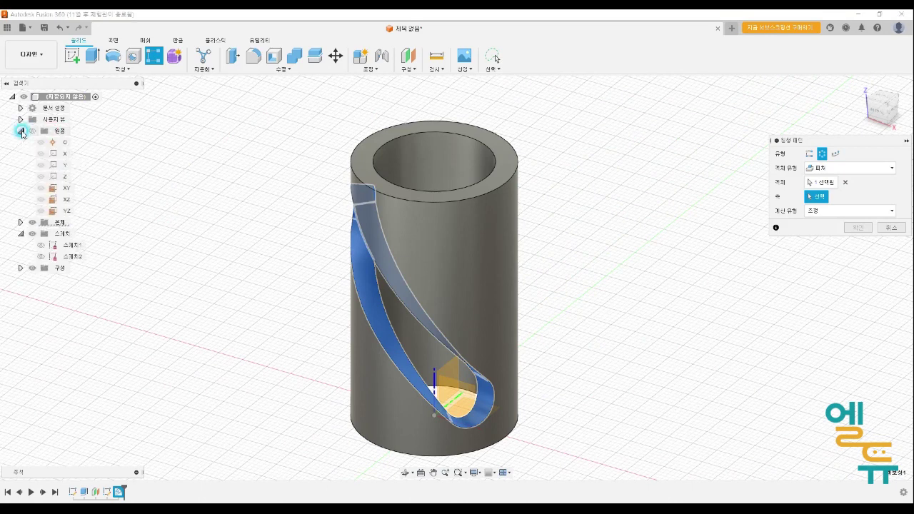
{"action": "left_click", "coordinate": [64, 177]}
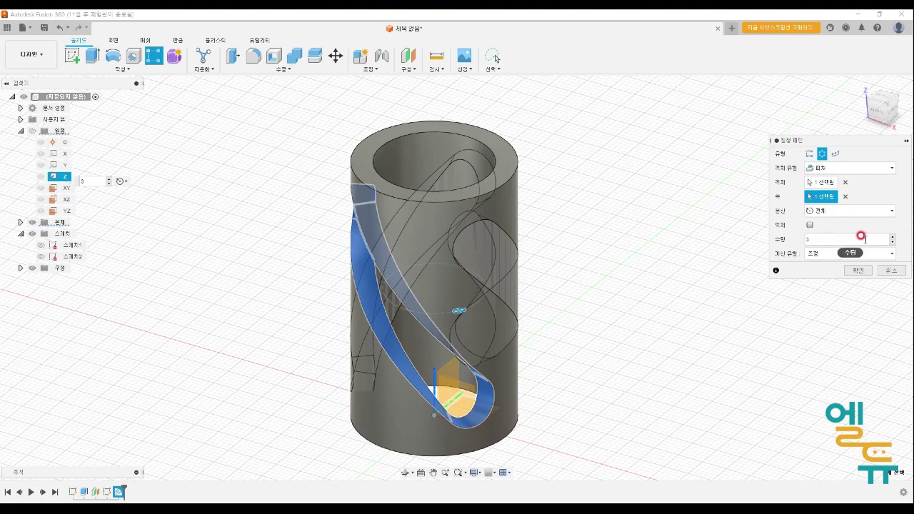
{"action": "left_click", "coordinate": [857, 240]}
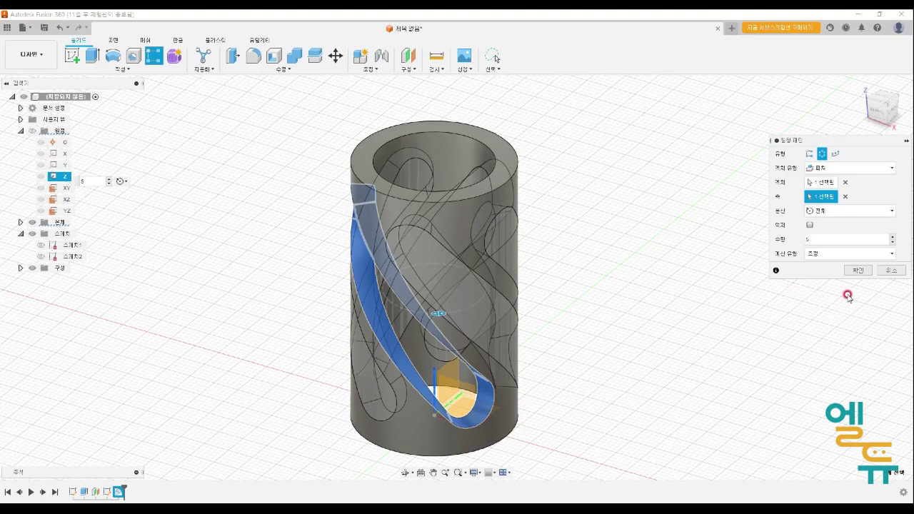
{"action": "left_click", "coordinate": [868, 276]}
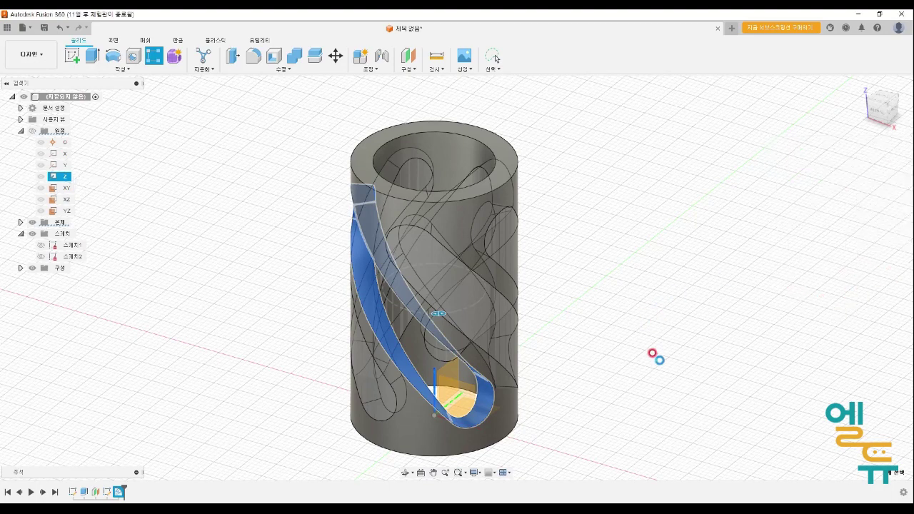
Sketch a rectangle beside the tube on the XZ plane, with its lower edge on the X axis, and finish the sketch
{"action": "left_click", "coordinate": [660, 361]}
{"action": "middle_click_drag", "start_coordinate": [602, 397], "coordinate": [590, 413], "text": "shift"}
{"action": "left_click_drag", "start_coordinate": [638, 396], "coordinate": [500, 393]}
{"action": "key", "text": "Escape"}
{"action": "mouse_move", "coordinate": [490, 386]}
{"action": "middle_mouse_down"}
{"action": "mouse_move", "coordinate": [520, 380]}
{"action": "mouse_move", "coordinate": [483, 397]}
{"action": "middle_mouse_up"}
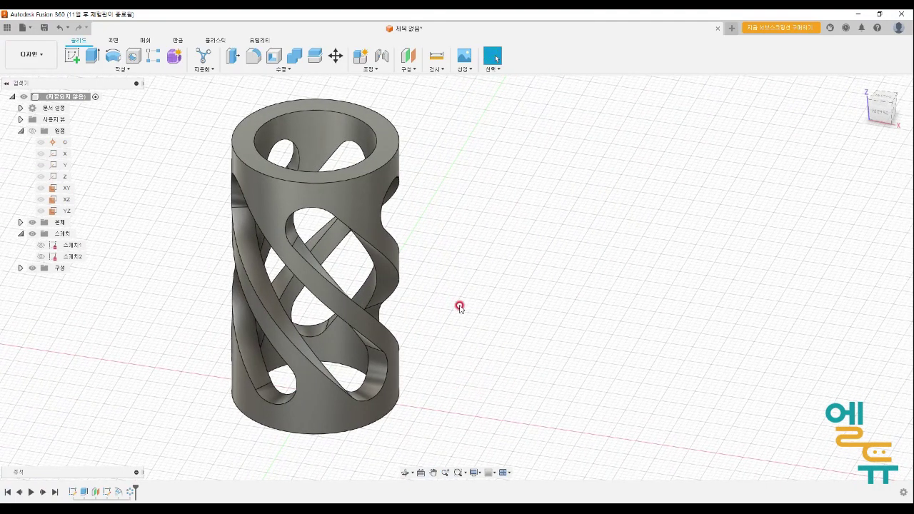
{"action": "left_click", "coordinate": [72, 56]}
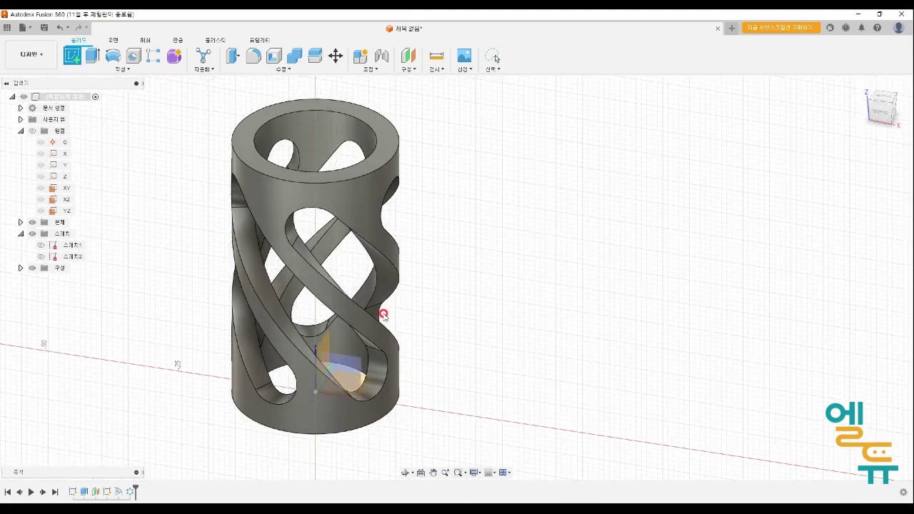
{"action": "left_click_drag", "start_coordinate": [581, 337], "coordinate": [225, 418]}
{"action": "middle_click_drag", "start_coordinate": [451, 316], "coordinate": [214, 408]}
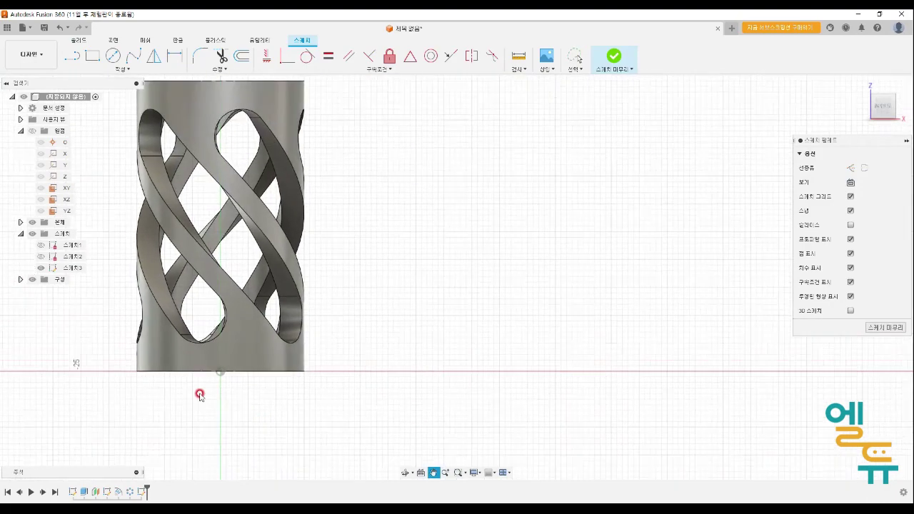
{"action": "left_click", "coordinate": [92, 56]}
{"action": "left_click", "coordinate": [377, 371]}
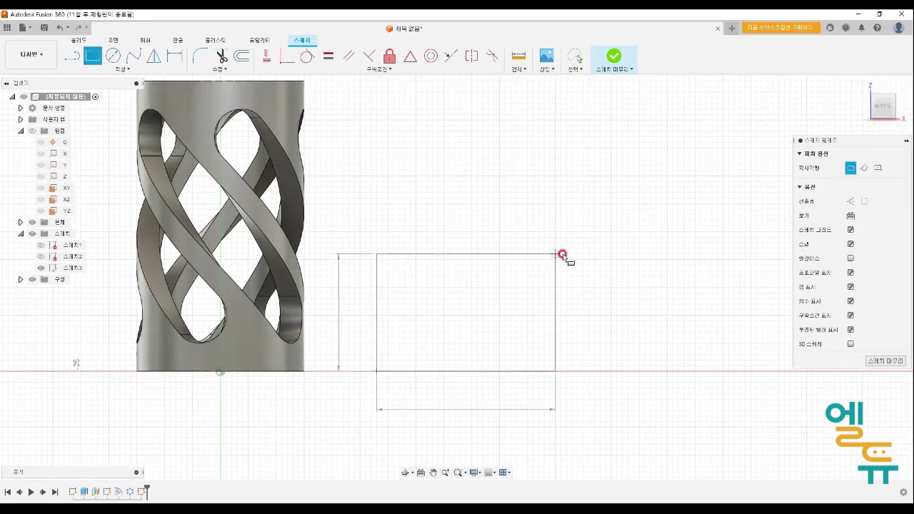
{"action": "left_click", "coordinate": [611, 248]}
{"action": "left_click", "coordinate": [615, 57]}
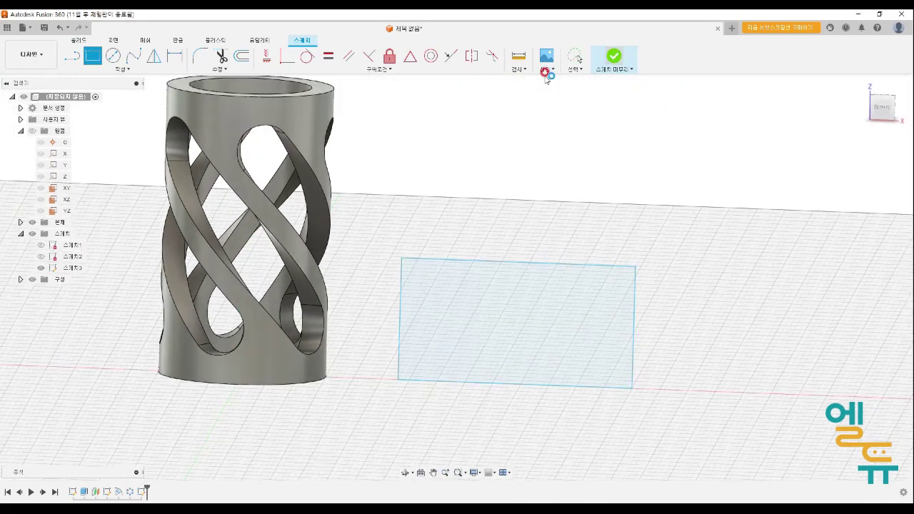
Extrude the rectangle 28 mm in one direction as a new body
{"action": "key", "text": "e"}
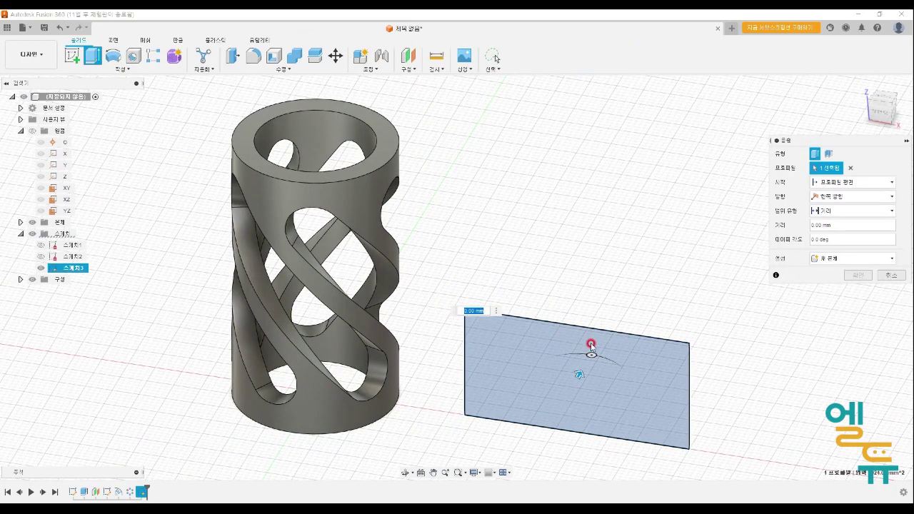
{"action": "left_click", "coordinate": [578, 368]}
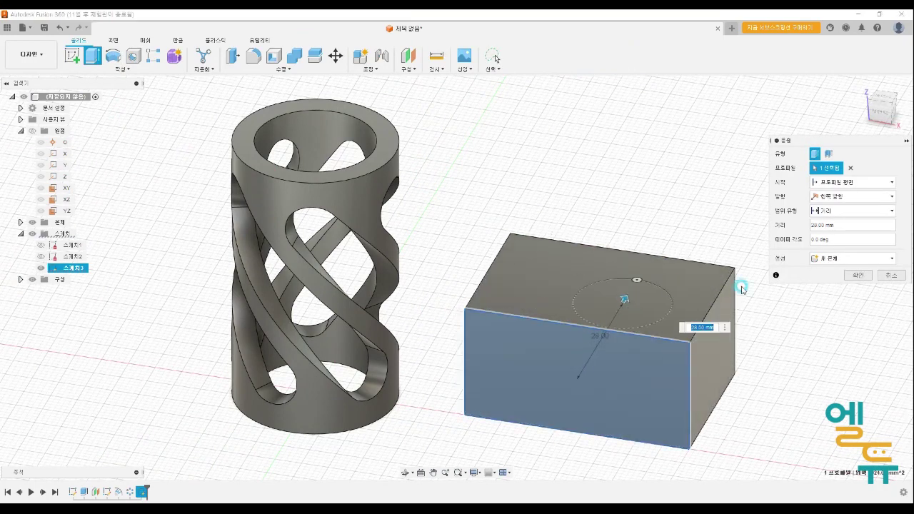
{"action": "key", "text": "Return"}
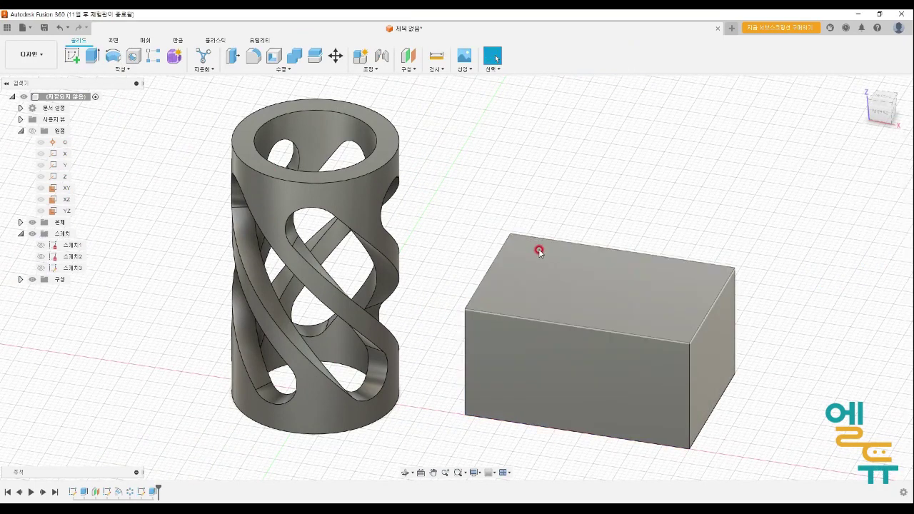
Fillet the two short upper edges of the block with a radius of about 9.5 mm
{"action": "right_click", "coordinate": [497, 255]}
{"action": "left_click", "coordinate": [337, 158]}
{"action": "left_click", "coordinate": [252, 54]}
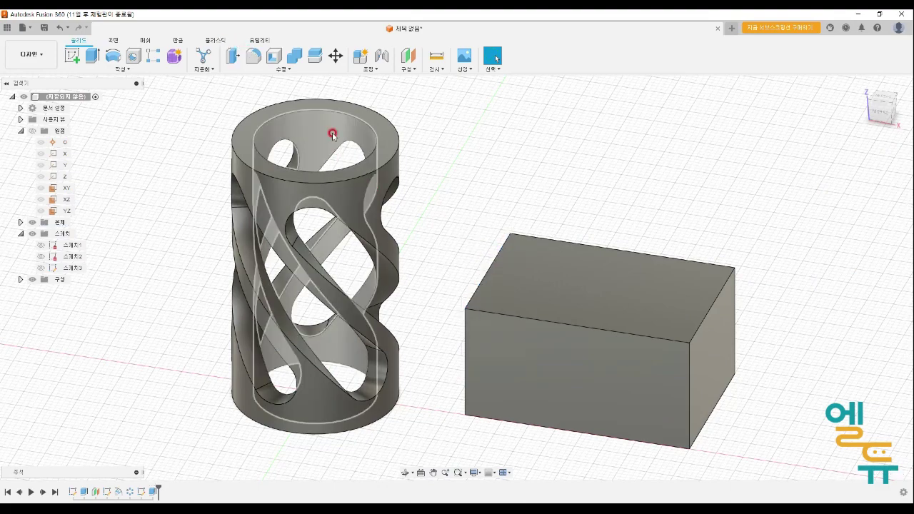
{"action": "left_click", "coordinate": [493, 258]}
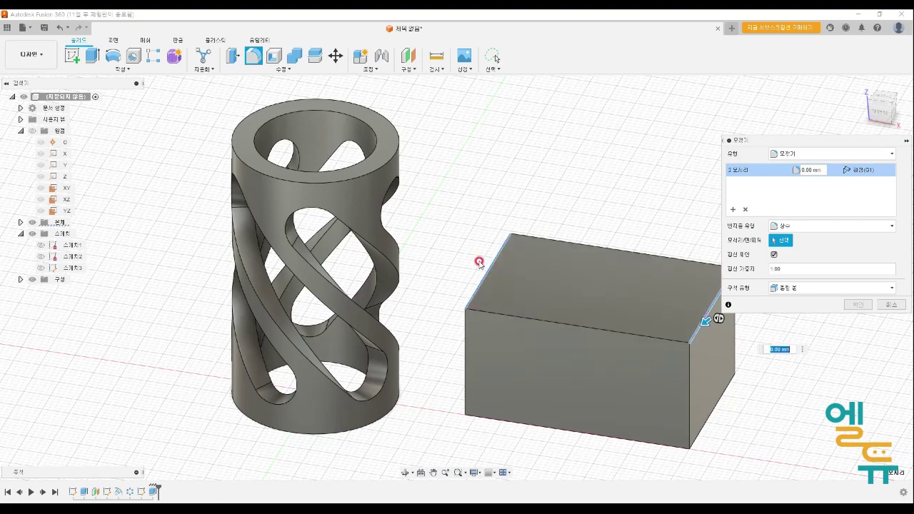
{"action": "left_click_drag", "start_coordinate": [705, 321], "coordinate": [689, 332]}
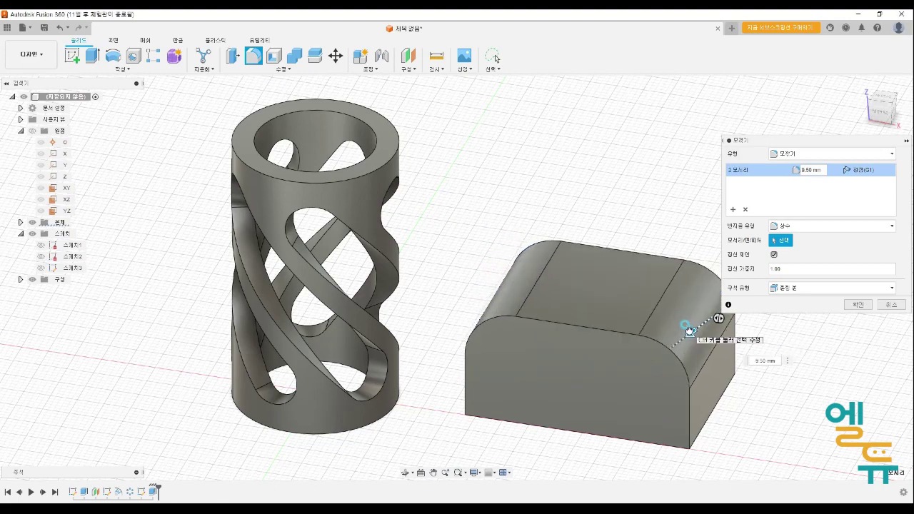
{"action": "left_click", "coordinate": [858, 304]}
{"action": "middle_click_drag", "start_coordinate": [810, 384], "coordinate": [707, 359]}
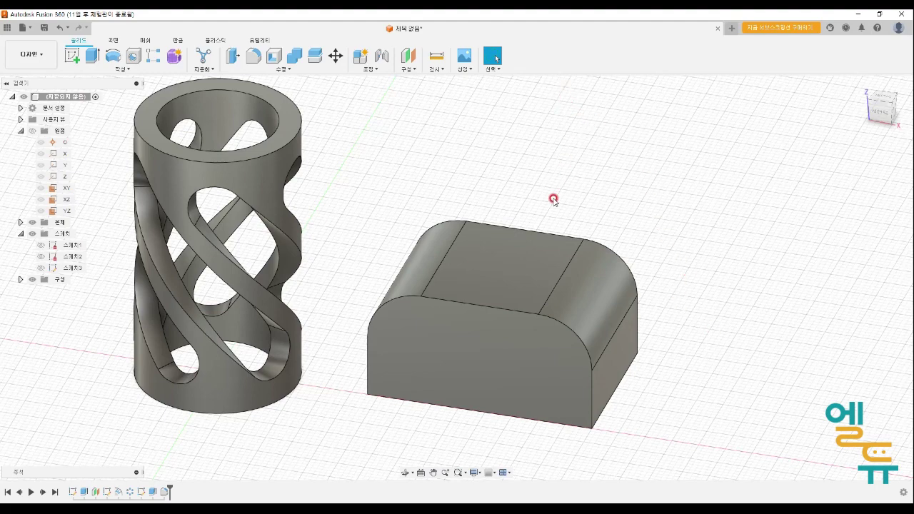
Start a sketch on the block's flat top face and add a text box across the block reading 샘플테스트
{"action": "left_click", "coordinate": [498, 258]}
{"action": "right_click", "coordinate": [498, 262]}
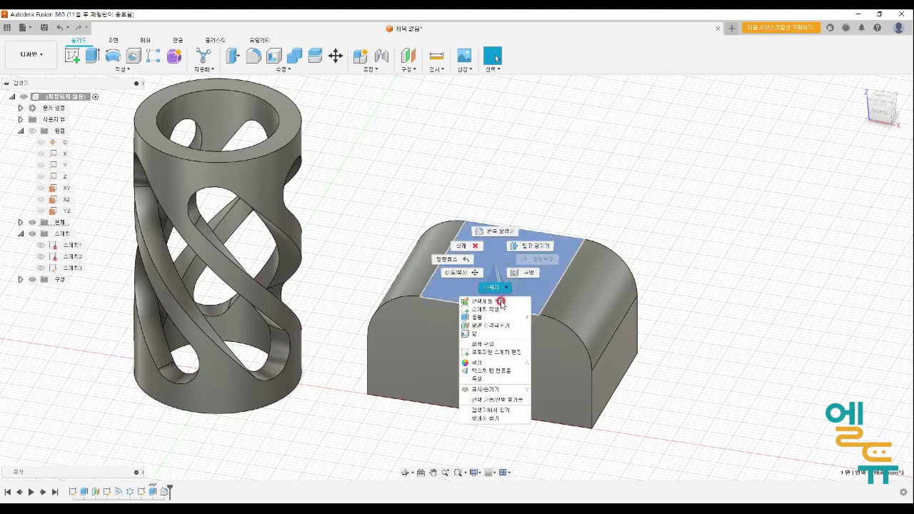
{"action": "left_click", "coordinate": [493, 310]}
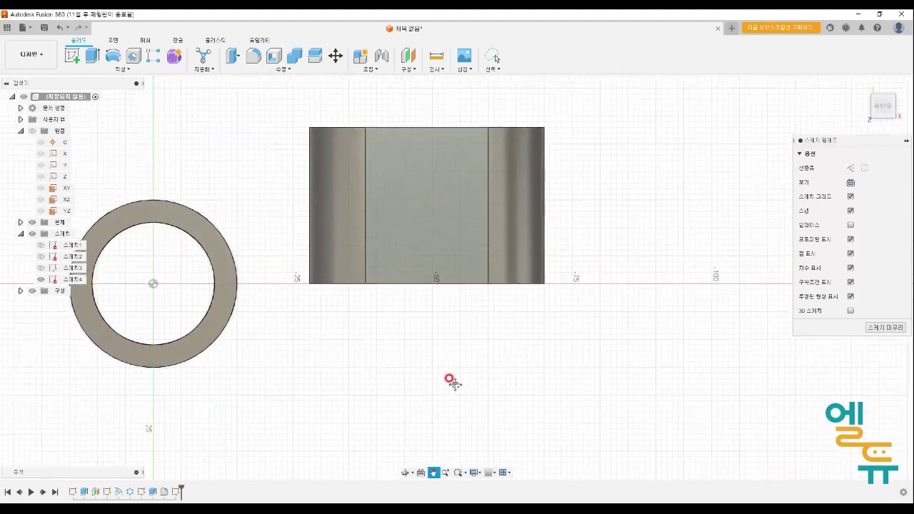
{"action": "left_click", "coordinate": [132, 72]}
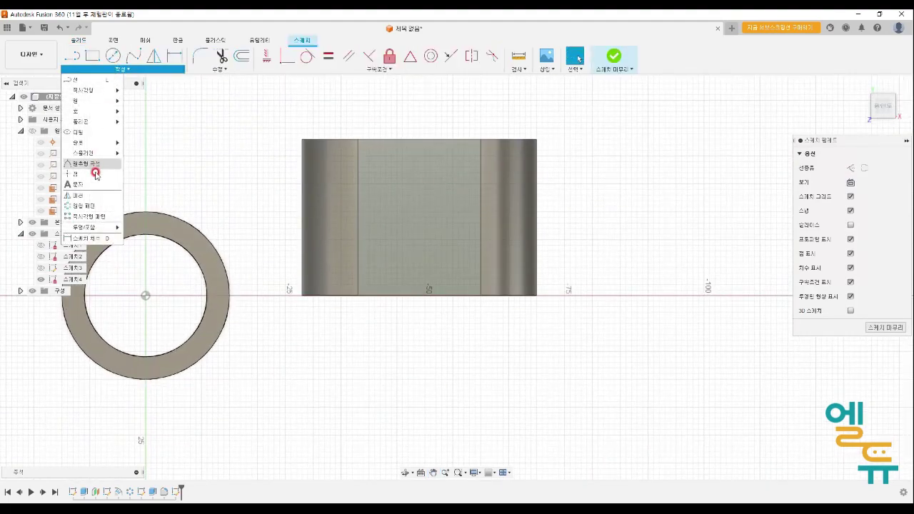
{"action": "left_click", "coordinate": [89, 182]}
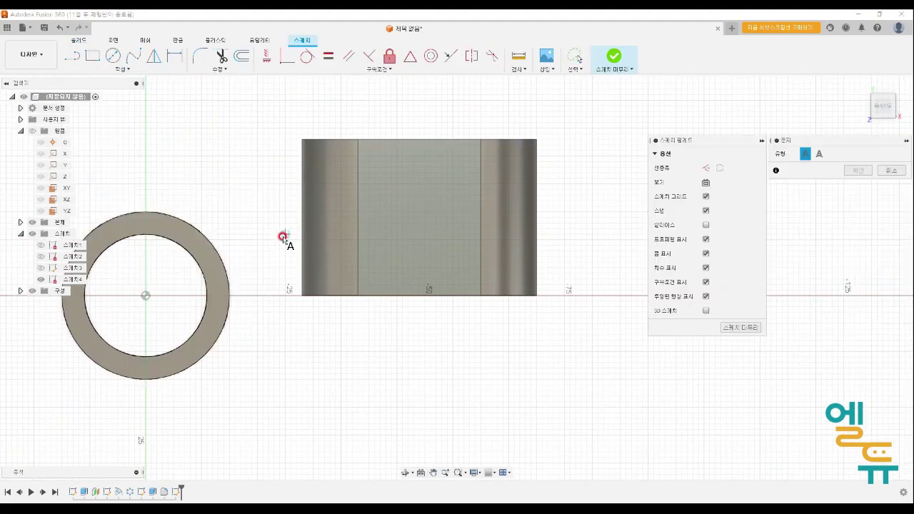
{"action": "left_click", "coordinate": [252, 239]}
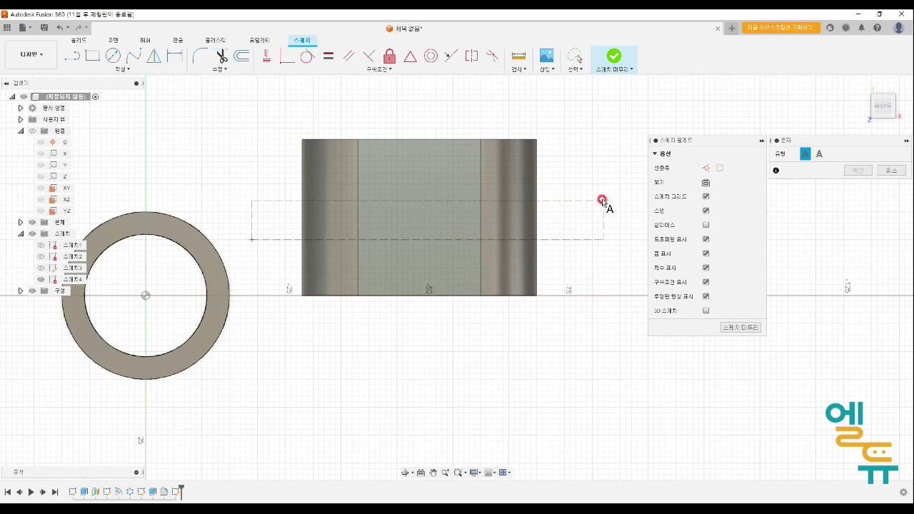
{"action": "left_click", "coordinate": [603, 201]}
{"action": "left_click_drag", "start_coordinate": [850, 170], "coordinate": [827, 174]}
{"action": "type", "text": "샘플테스"}
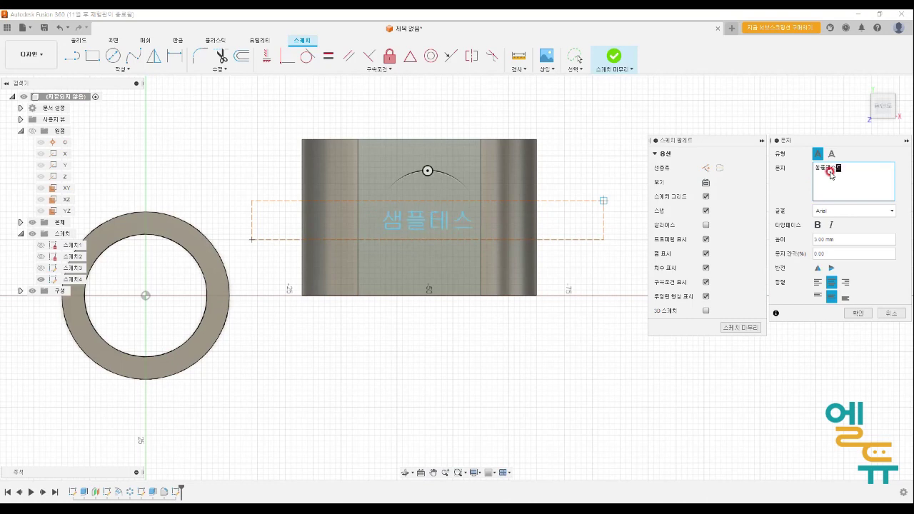
{"action": "type", "text": "트"}
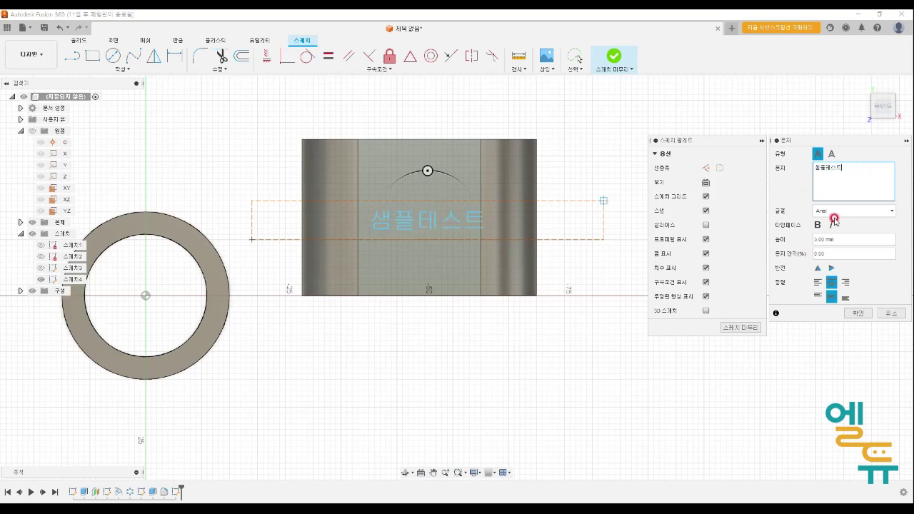
Set the sketch text height to 8 mm and finish the sketch
{"action": "left_click", "coordinate": [861, 238]}
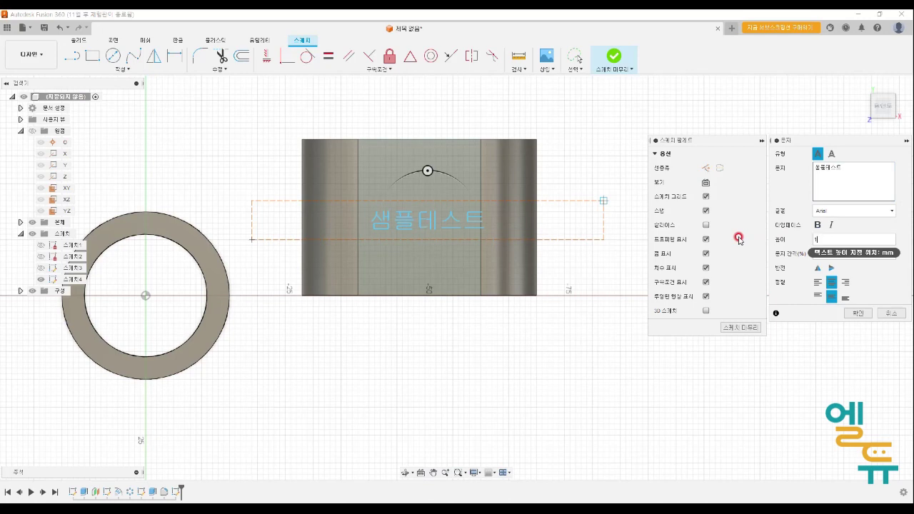
{"action": "key", "text": "BackSpace"}
{"action": "key", "text": "BackSpace"}
{"action": "type", "text": "8"}
{"action": "key", "text": "Return"}
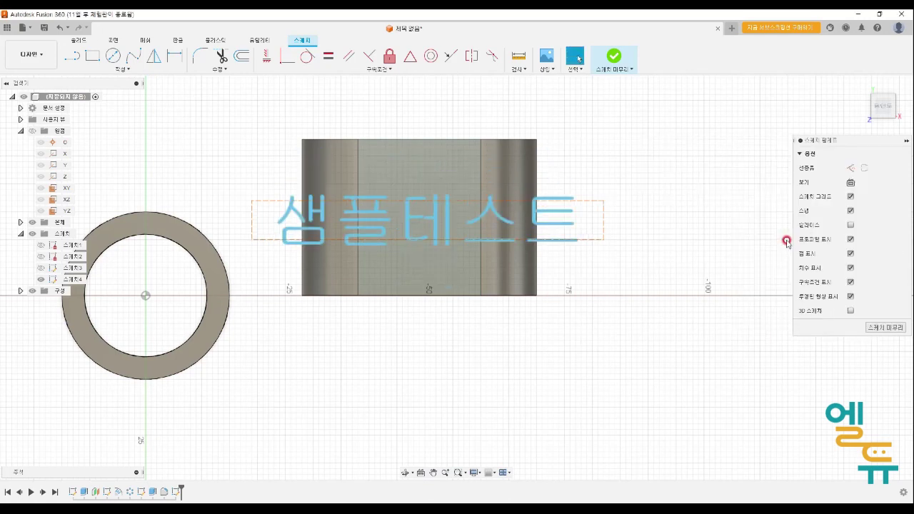
{"action": "left_click", "coordinate": [872, 326]}
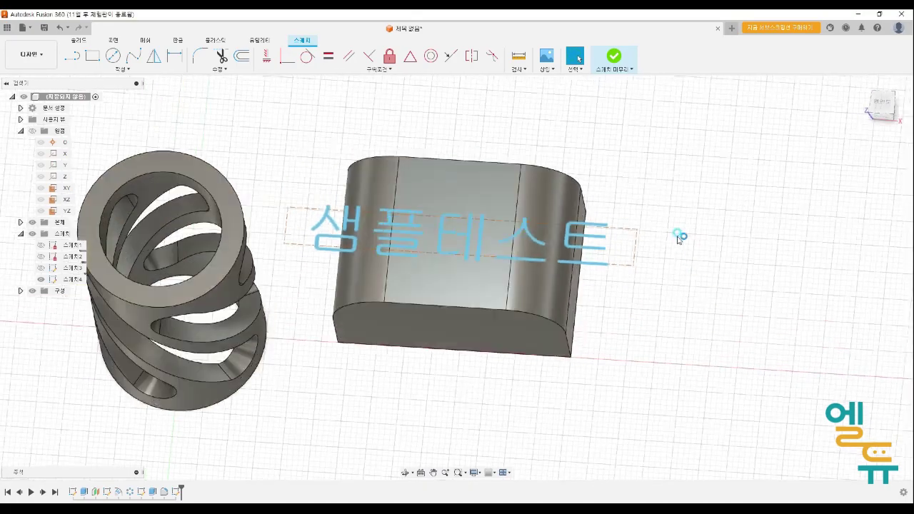
Start an Emboss feature with the 샘플테스트 text as the profile and the block's rounded top as the face
{"action": "mouse_move", "coordinate": [770, 325]}
{"action": "middle_mouse_down"}
{"action": "mouse_move", "coordinate": [665, 293]}
{"action": "mouse_move", "coordinate": [633, 306]}
{"action": "mouse_move", "coordinate": [674, 285]}
{"action": "middle_mouse_up"}
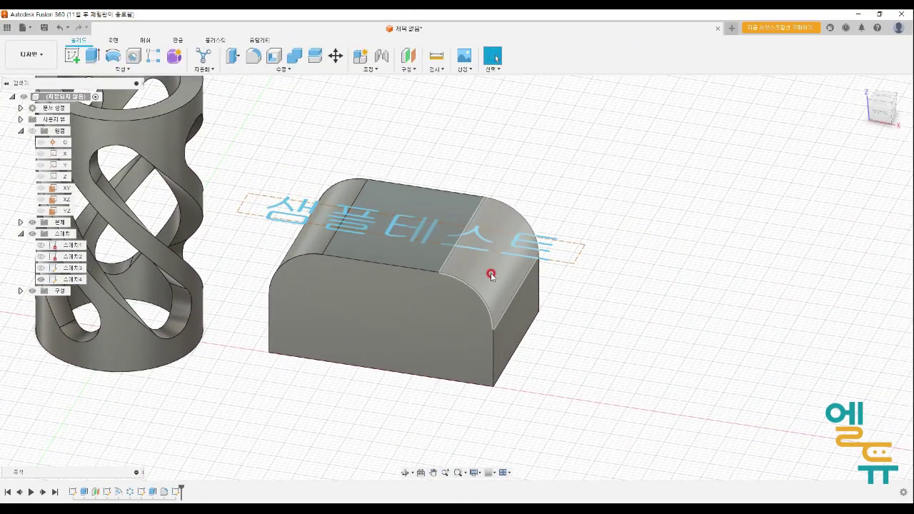
{"action": "middle_click_drag", "start_coordinate": [682, 340], "coordinate": [685, 339]}
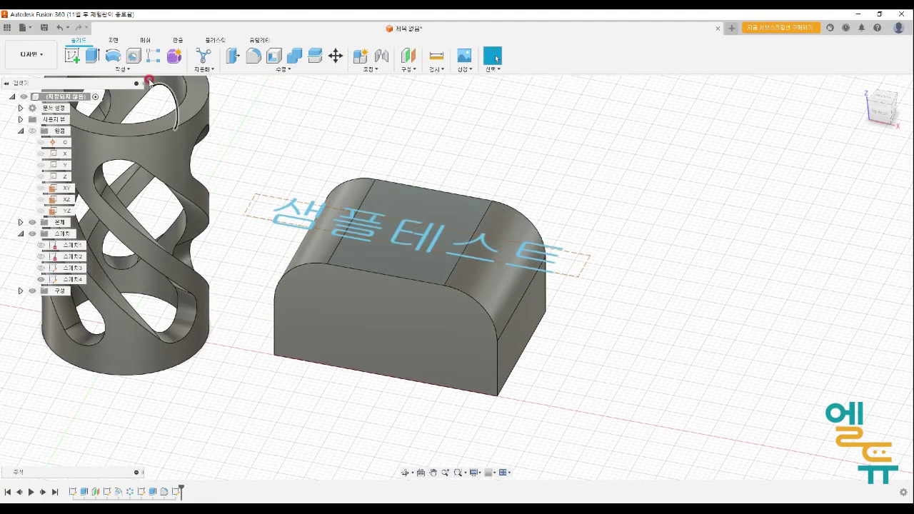
{"action": "left_click", "coordinate": [128, 69]}
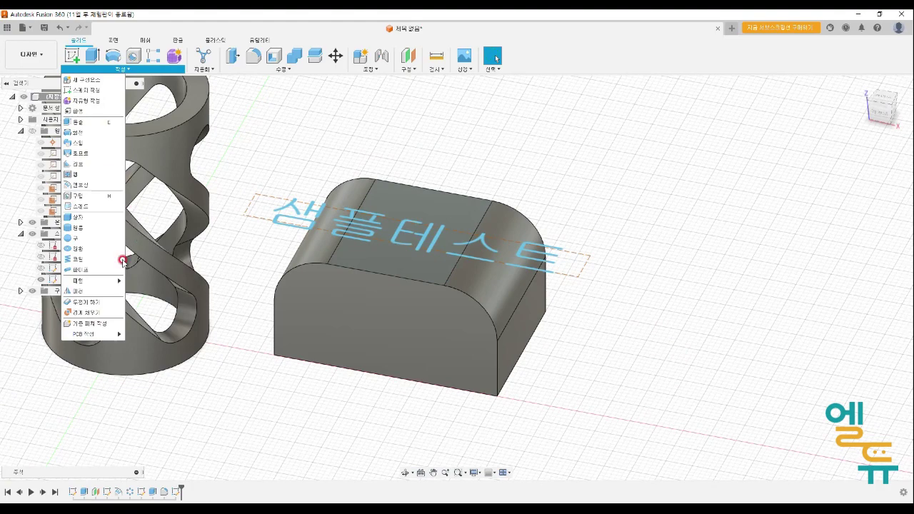
{"action": "left_click", "coordinate": [85, 187]}
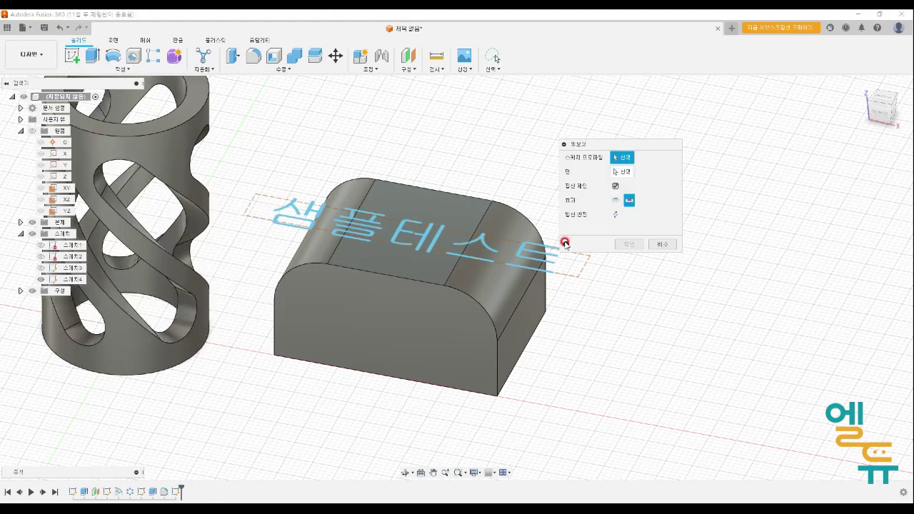
{"action": "left_click", "coordinate": [532, 240]}
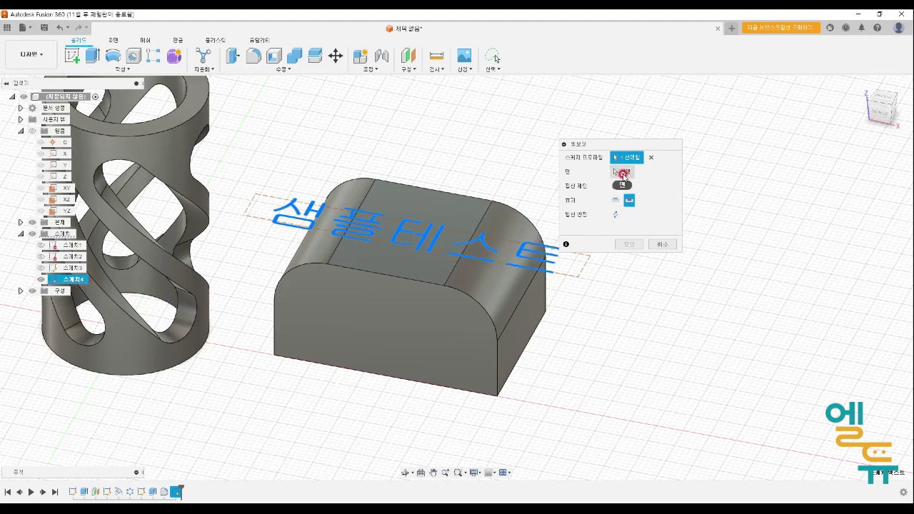
{"action": "left_click", "coordinate": [416, 261]}
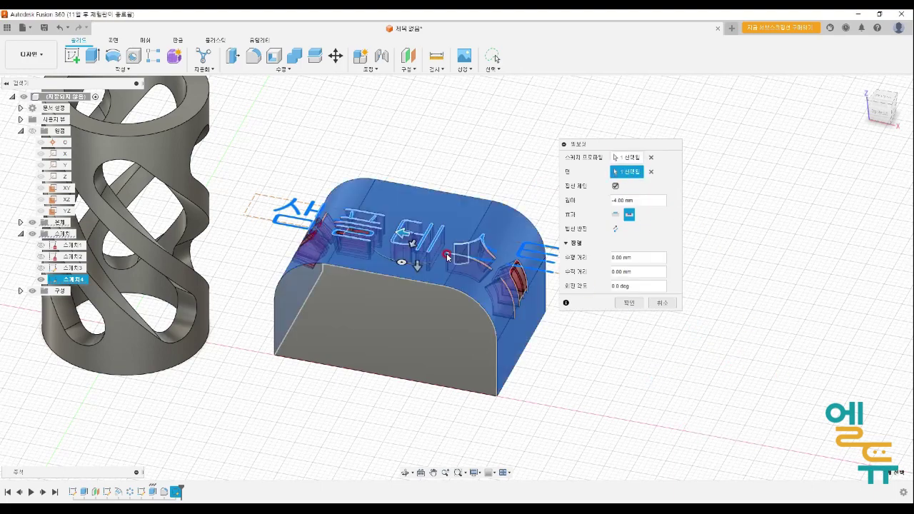
Switch the effect from deboss to raised emboss, set the depth to 1 mm and create the feature
{"action": "left_click", "coordinate": [616, 216]}
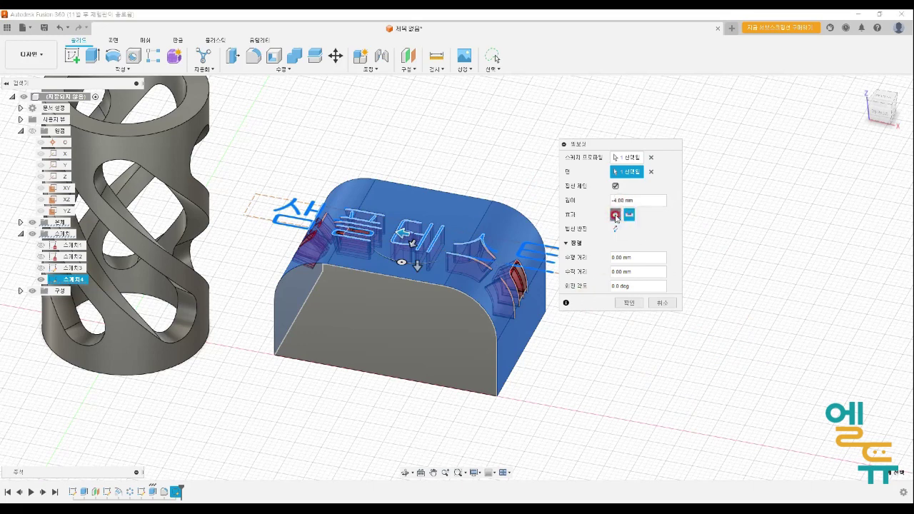
{"action": "left_click", "coordinate": [584, 205]}
{"action": "type", "text": "1"}
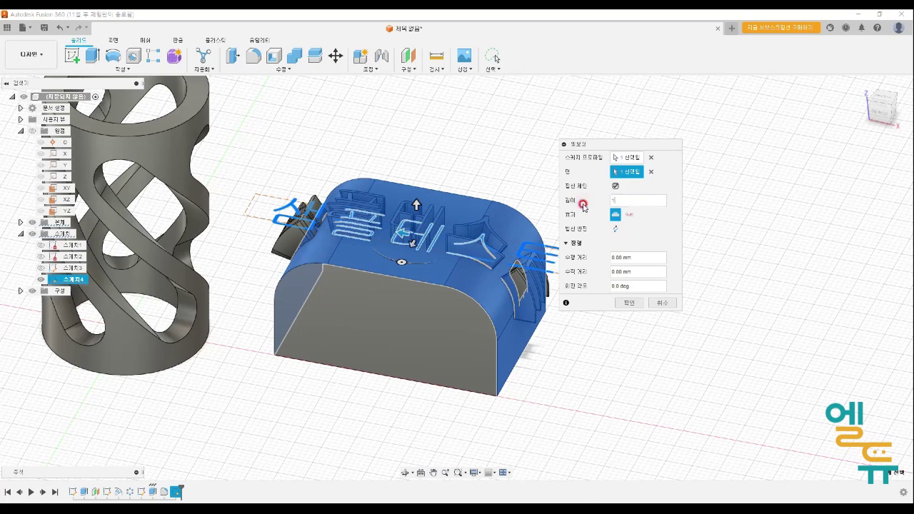
{"action": "left_click", "coordinate": [665, 248]}
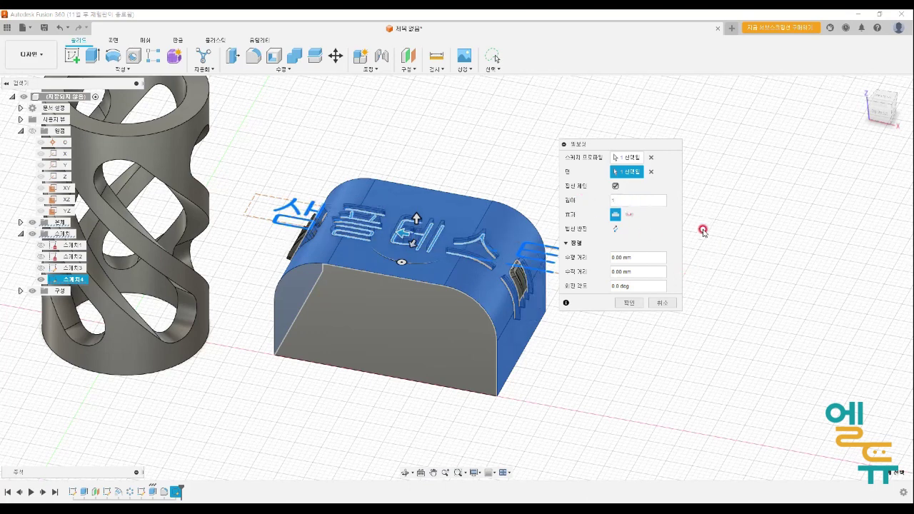
{"action": "left_click", "coordinate": [637, 305]}
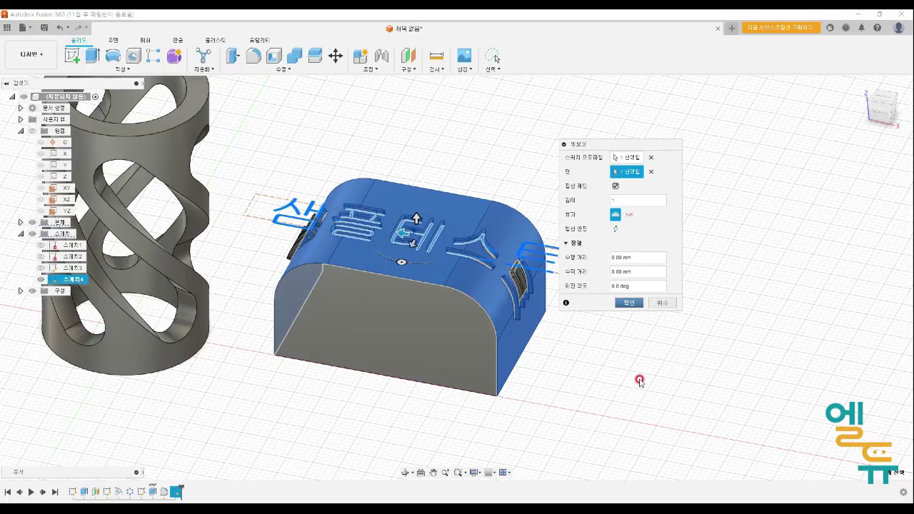
{"action": "mouse_move", "coordinate": [585, 342]}
{"action": "middle_mouse_down", "text": "shift"}
{"action": "mouse_move", "coordinate": [626, 322]}
{"action": "mouse_move", "coordinate": [589, 342]}
{"action": "mouse_move", "coordinate": [540, 327]}
{"action": "mouse_move", "coordinate": [596, 347]}
{"action": "mouse_move", "coordinate": [576, 333]}
{"action": "middle_mouse_up", "text": "shift"}
{"action": "middle_click_drag", "start_coordinate": [700, 376], "coordinate": [704, 343], "text": "shift"}
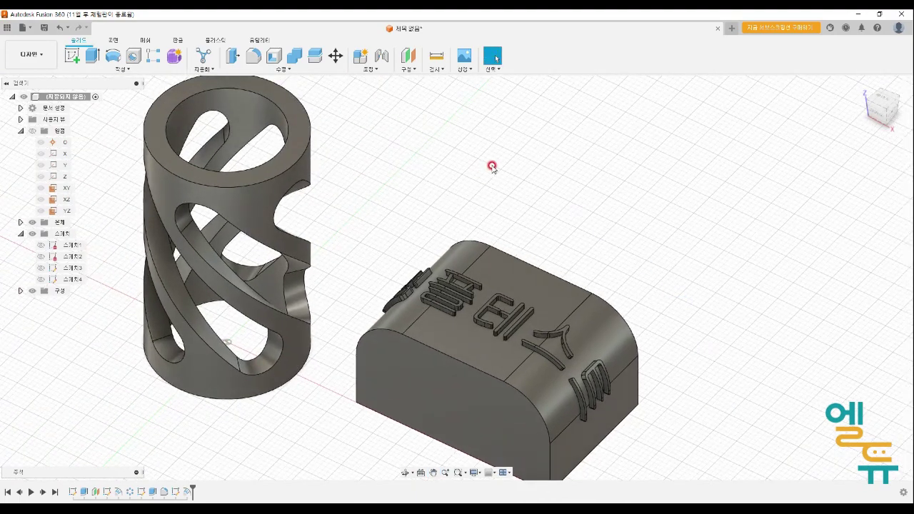